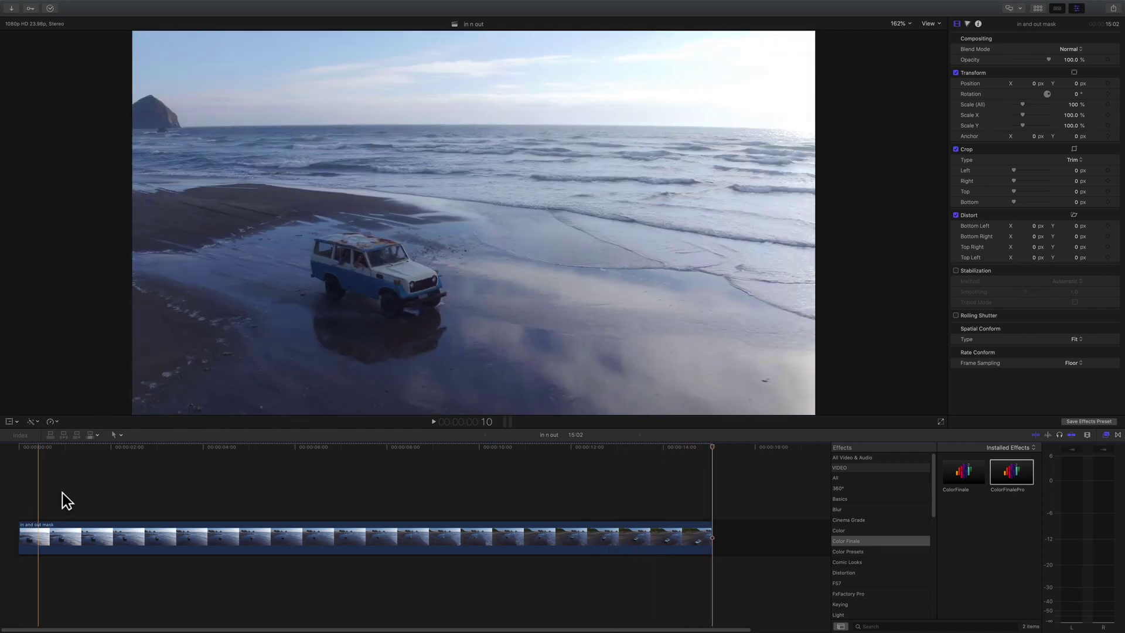
# Return to the clip start and apply ColorFinalePro to the jeep clip.
pyautogui.click(18, 479)
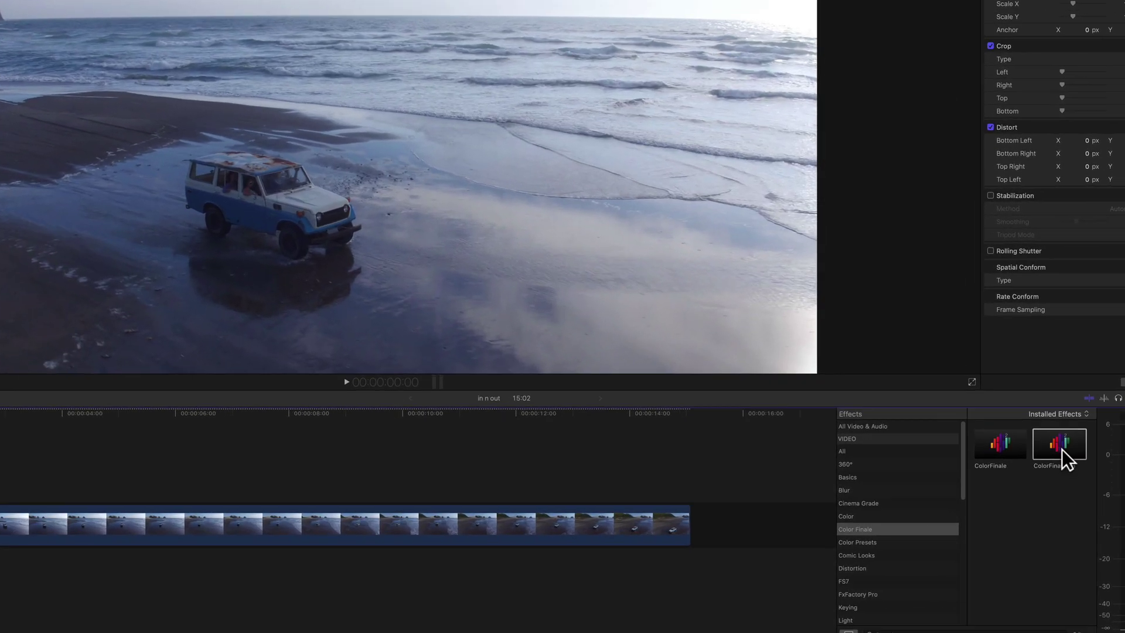
pyautogui.moveTo(1011, 476); pyautogui.dragTo(530, 541)
pyautogui.moveTo(463, 530); pyautogui.dragTo(463, 530)
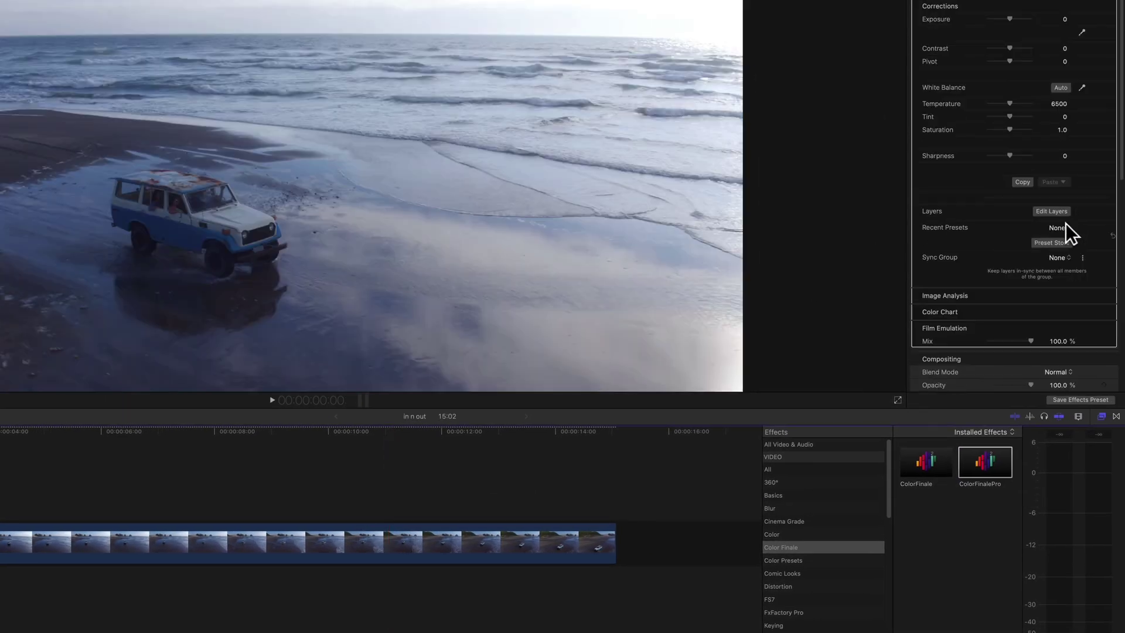
# In the layer editor, add a new group named Inside and give it a mask.
pyautogui.click(1059, 213)
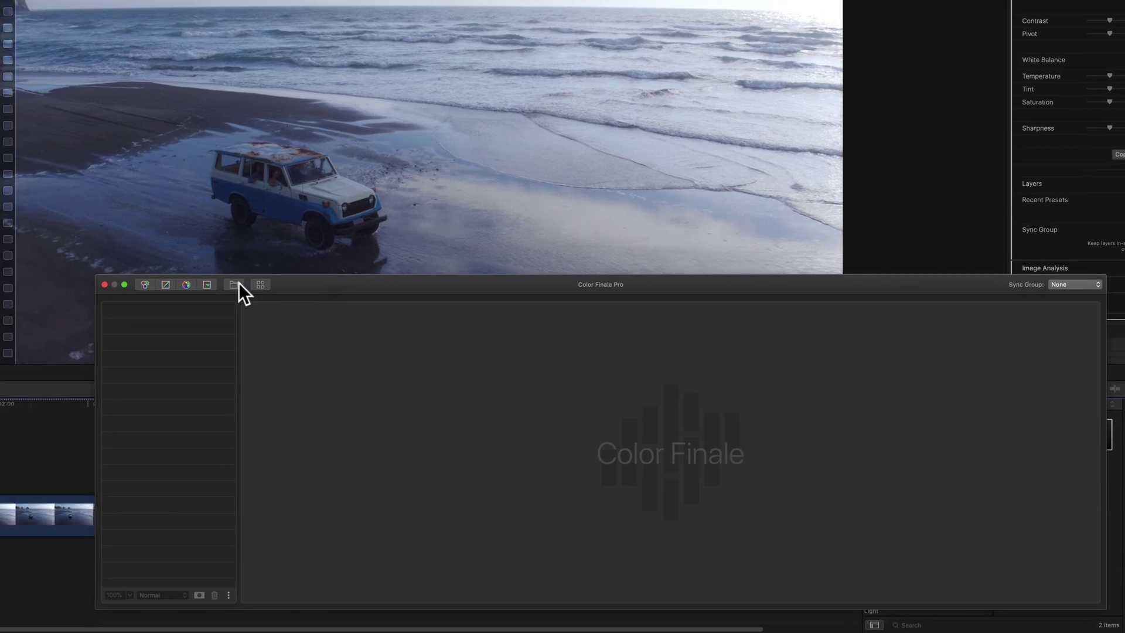
pyautogui.click(237, 284)
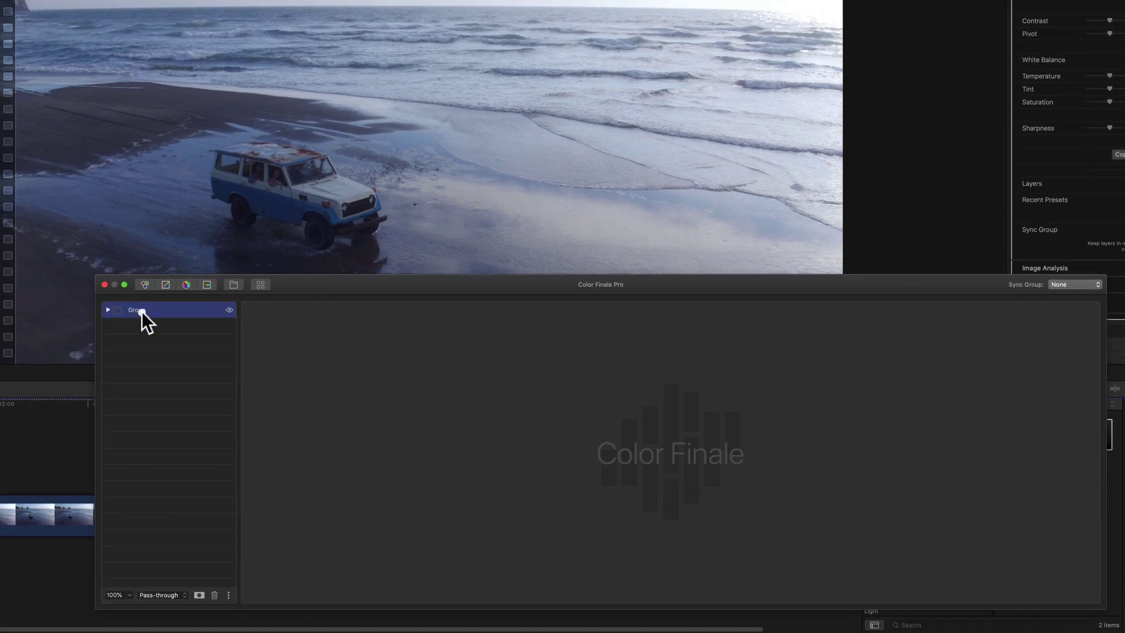
pyautogui.doubleClick(141, 311)
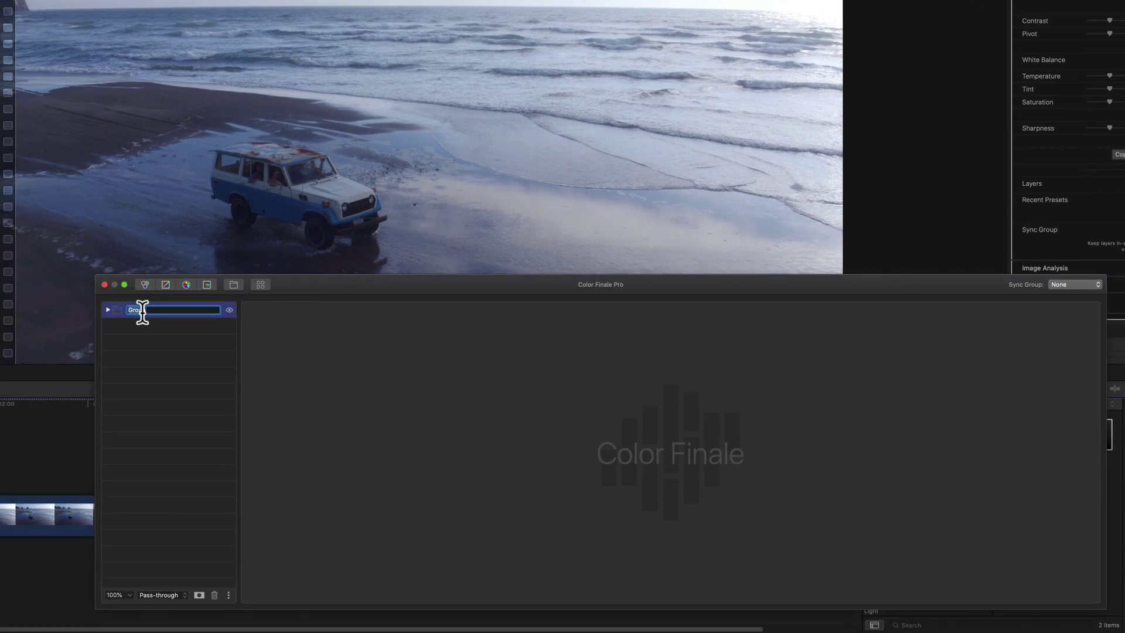
pyautogui.press('BackSpace')
pyautogui.press('Return')
pyautogui.click(200, 594)
# With the B-Spline tool, place mask points down the jeep's rear and along its lower edge.
pyautogui.click(212, 310)
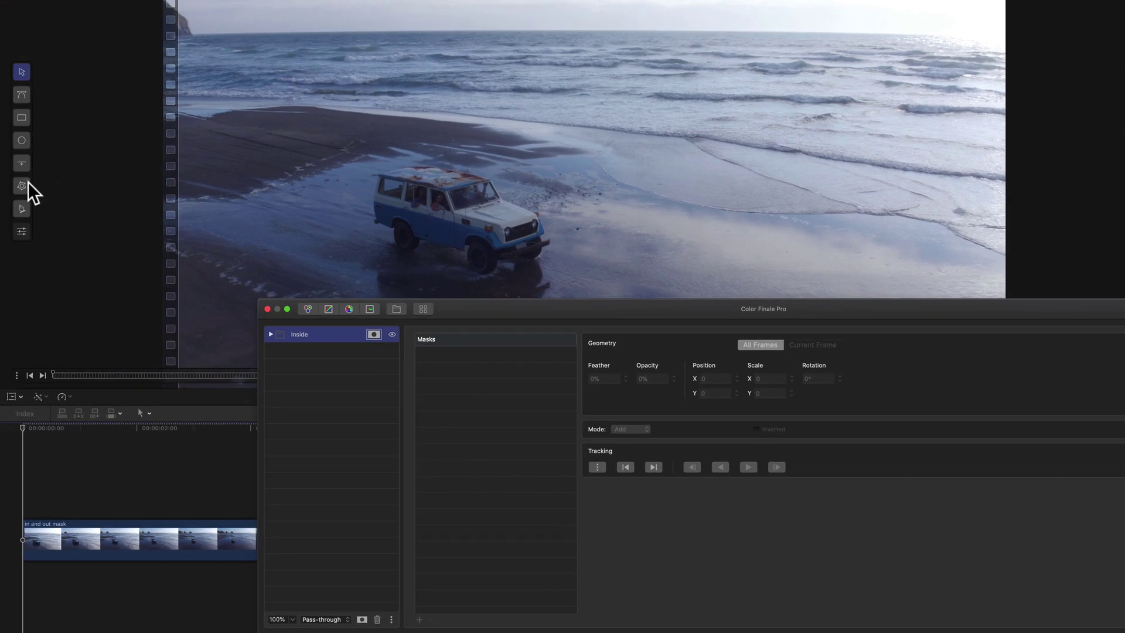
pyautogui.click(27, 183)
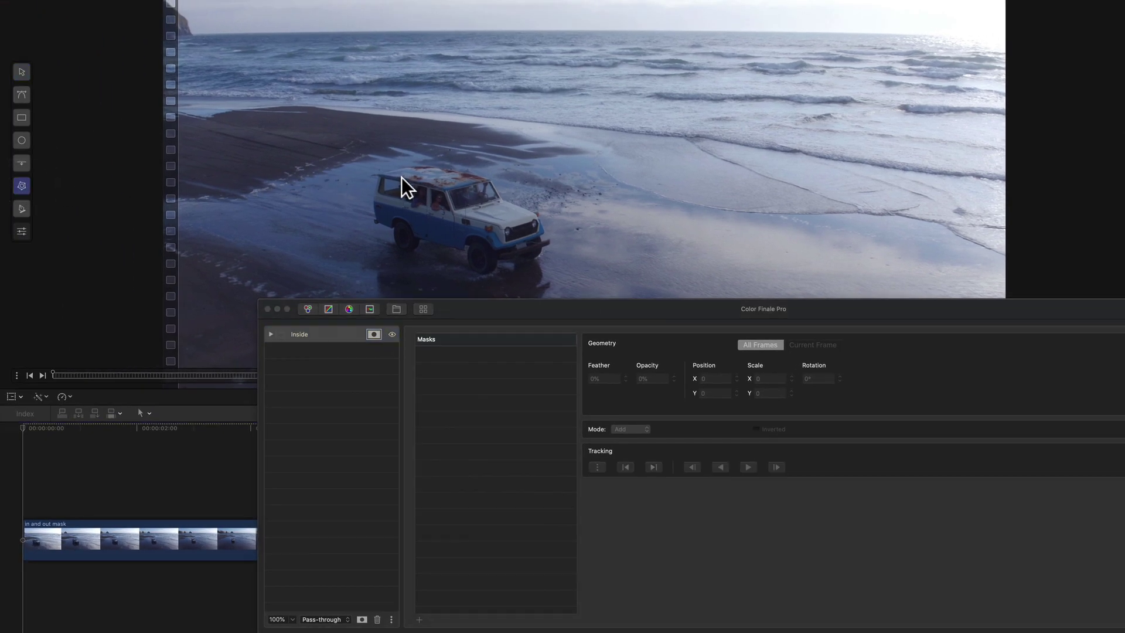
pyautogui.click(379, 175)
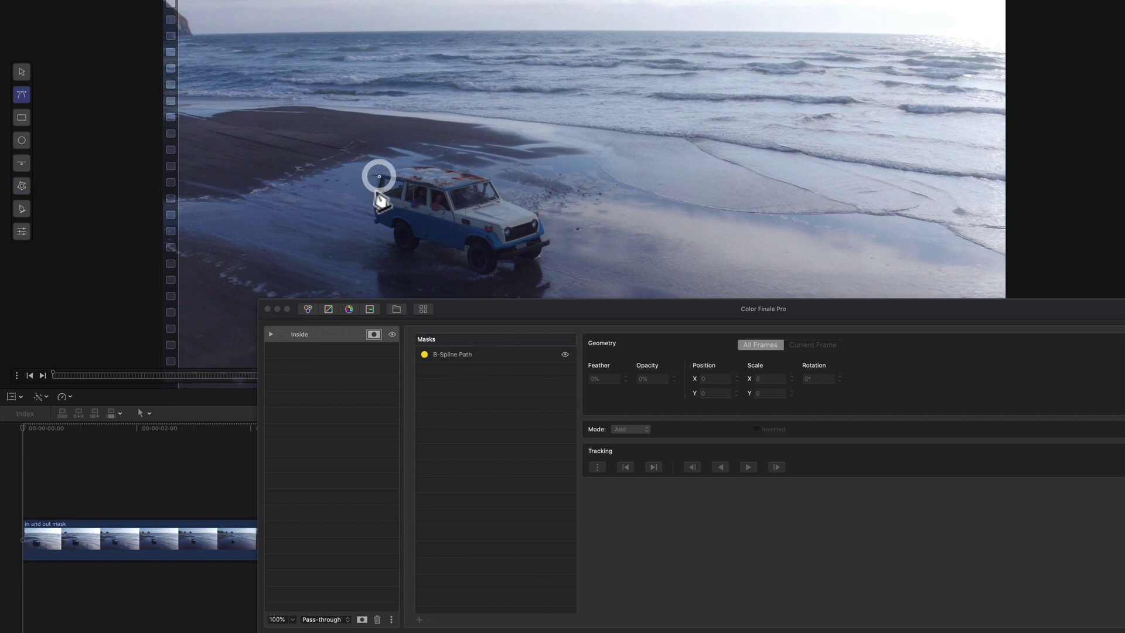
pyautogui.click(374, 201)
pyautogui.click(374, 218)
pyautogui.click(389, 227)
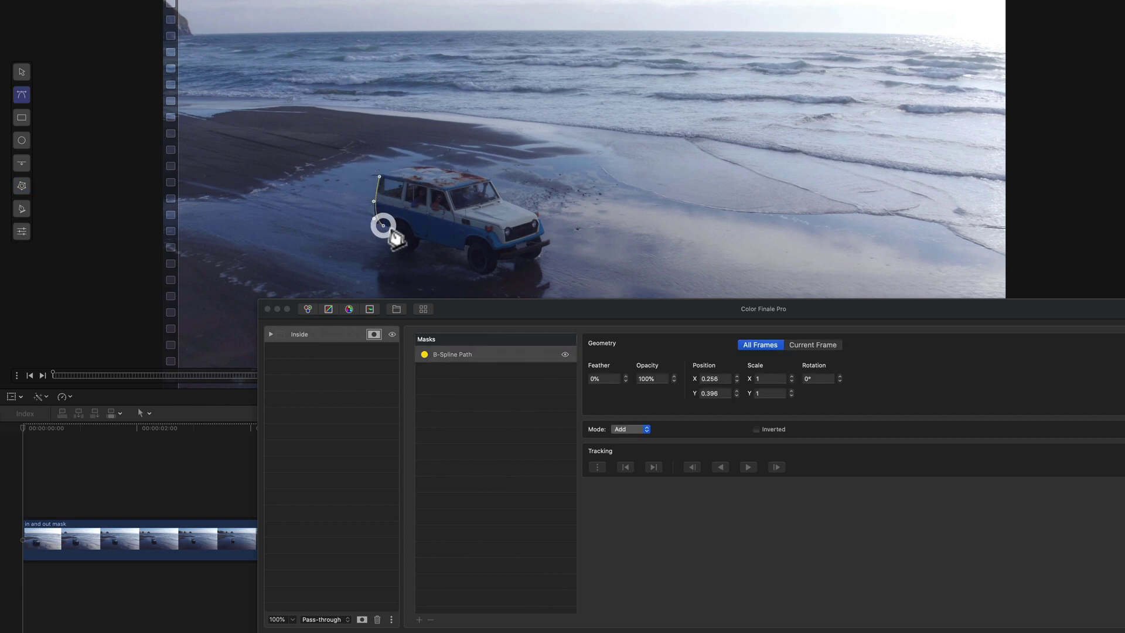
pyautogui.click(392, 240)
pyautogui.click(399, 250)
pyautogui.click(417, 239)
pyautogui.click(436, 243)
pyautogui.click(467, 253)
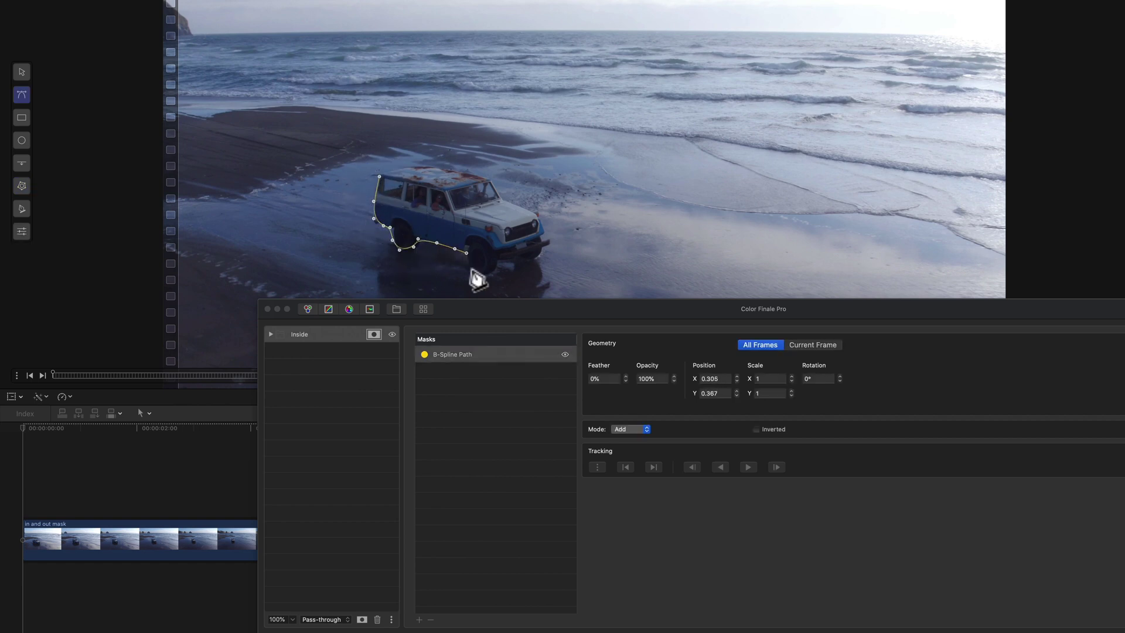
# Continue the path up the jeep's front and over the roof, closing it at the first point.
pyautogui.click(502, 198)
pyautogui.click(491, 181)
pyautogui.click(472, 174)
pyautogui.click(452, 169)
pyautogui.click(432, 166)
pyautogui.click(411, 165)
pyautogui.click(380, 175)
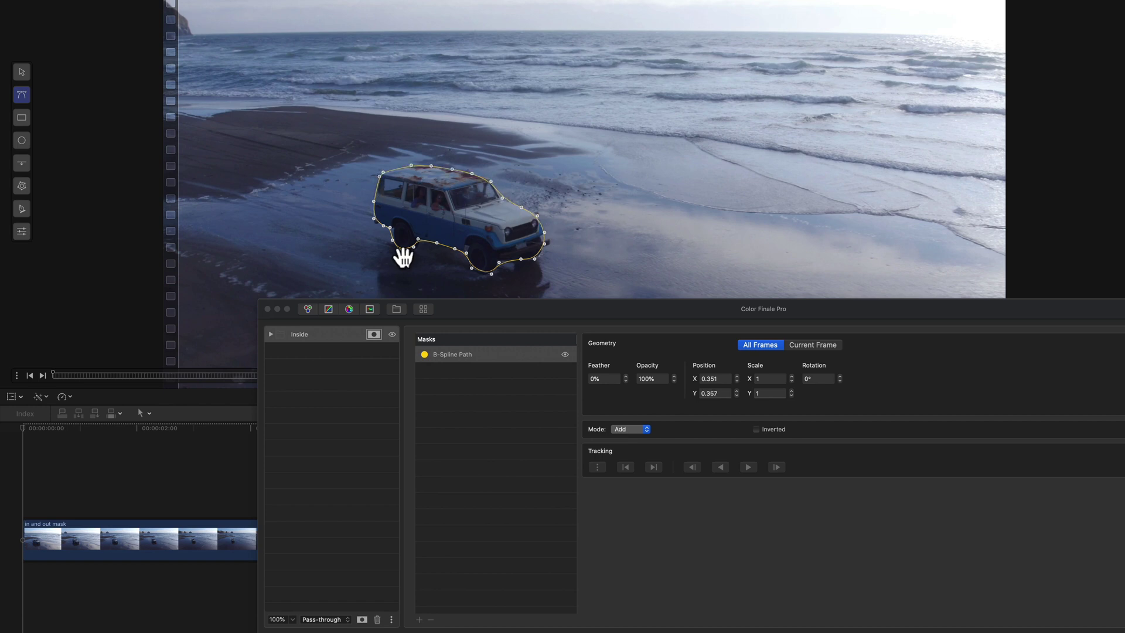
pyautogui.moveTo(402, 249); pyautogui.dragTo(415, 251)
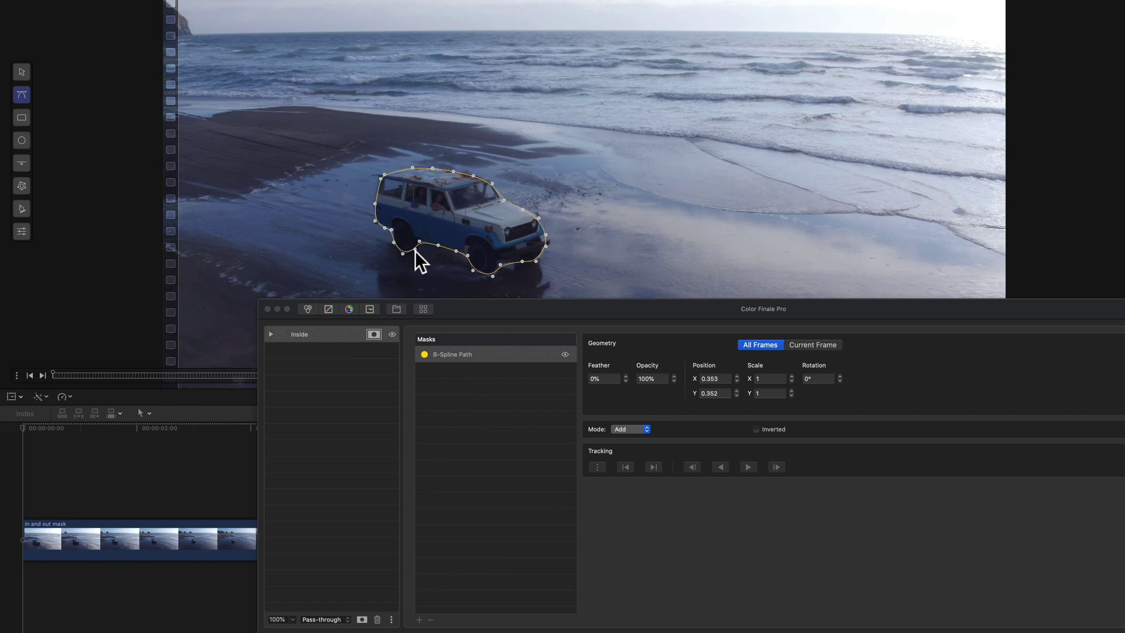
pyautogui.press('super+z')
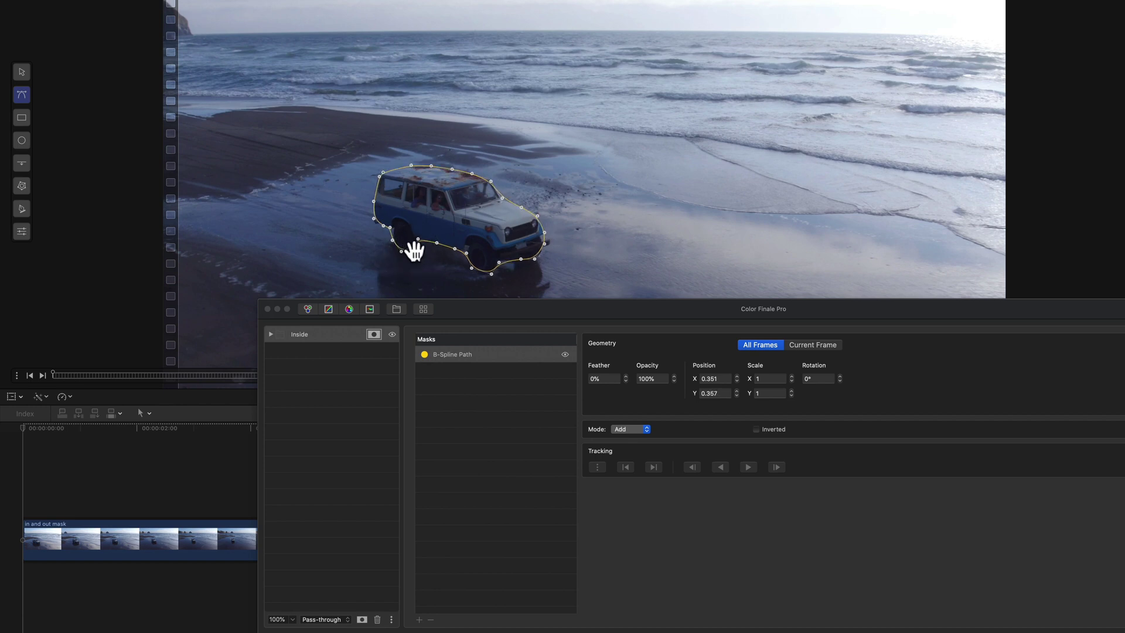
pyautogui.click(414, 251)
pyautogui.click(471, 270)
# Add a Color Wheels layer in the jeep mask with gain 0.07 and lift -0.02.
pyautogui.click(307, 309)
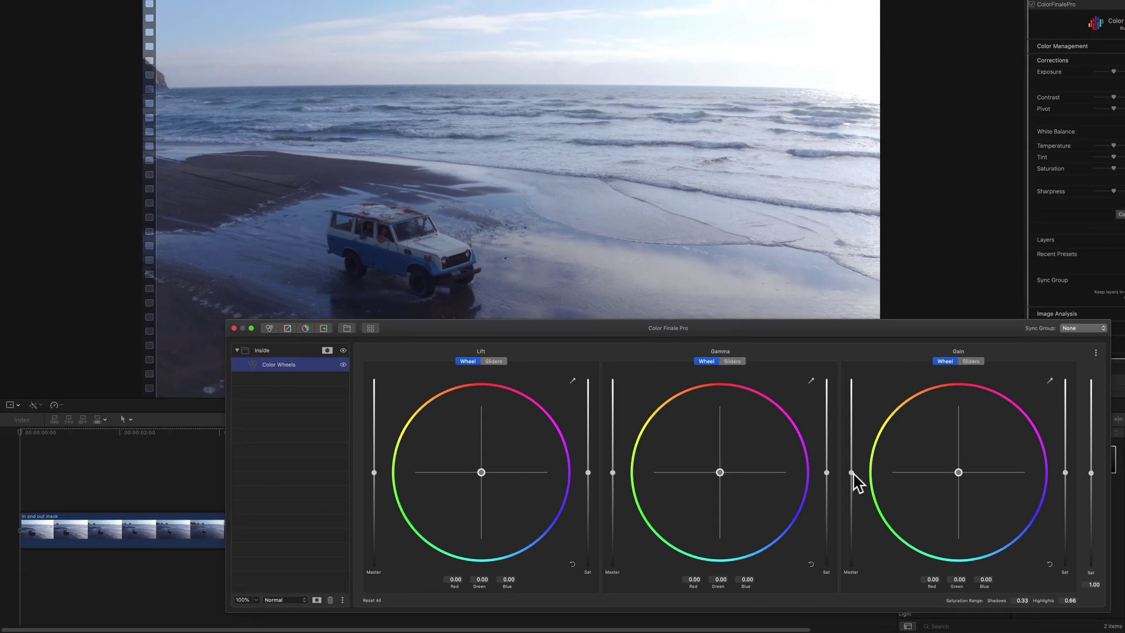
pyautogui.moveTo(852, 470); pyautogui.dragTo(852, 465)
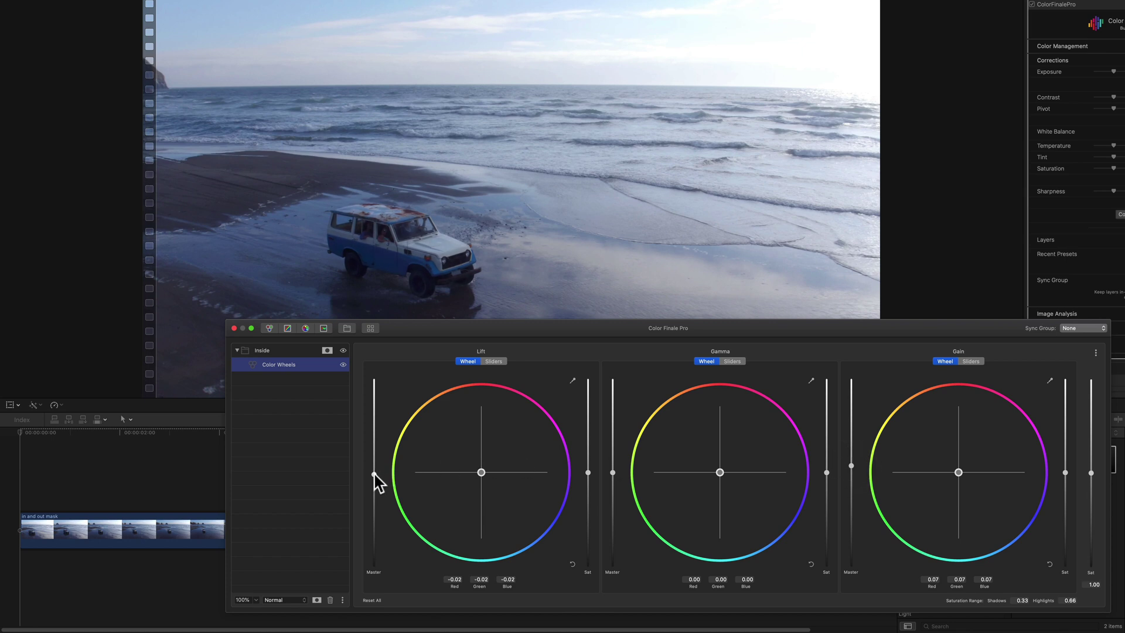
pyautogui.click(374, 473)
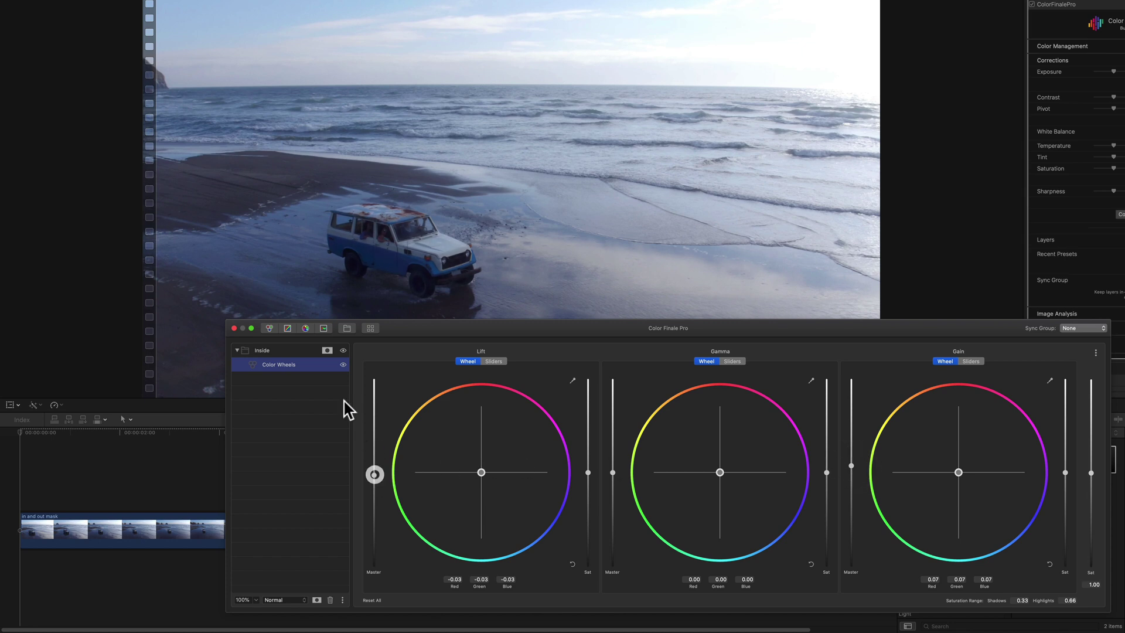
# Add a Six Vectors layer and shift the blue hue to 0.039.
pyautogui.click(306, 328)
pyautogui.click(728, 474)
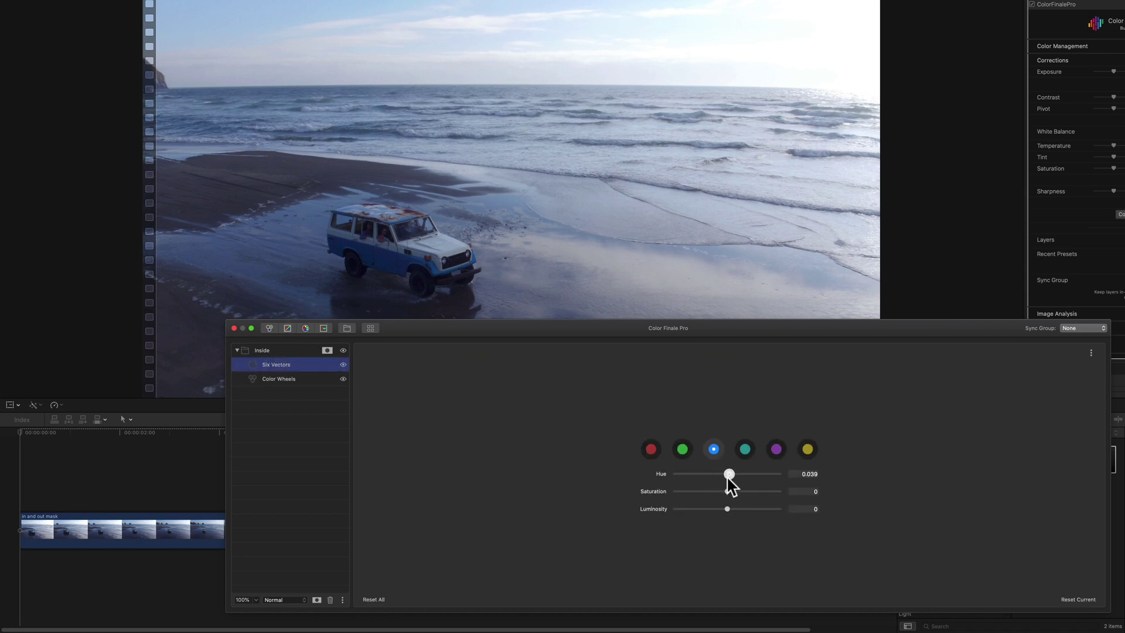
pyautogui.click(724, 508)
pyautogui.click(314, 477)
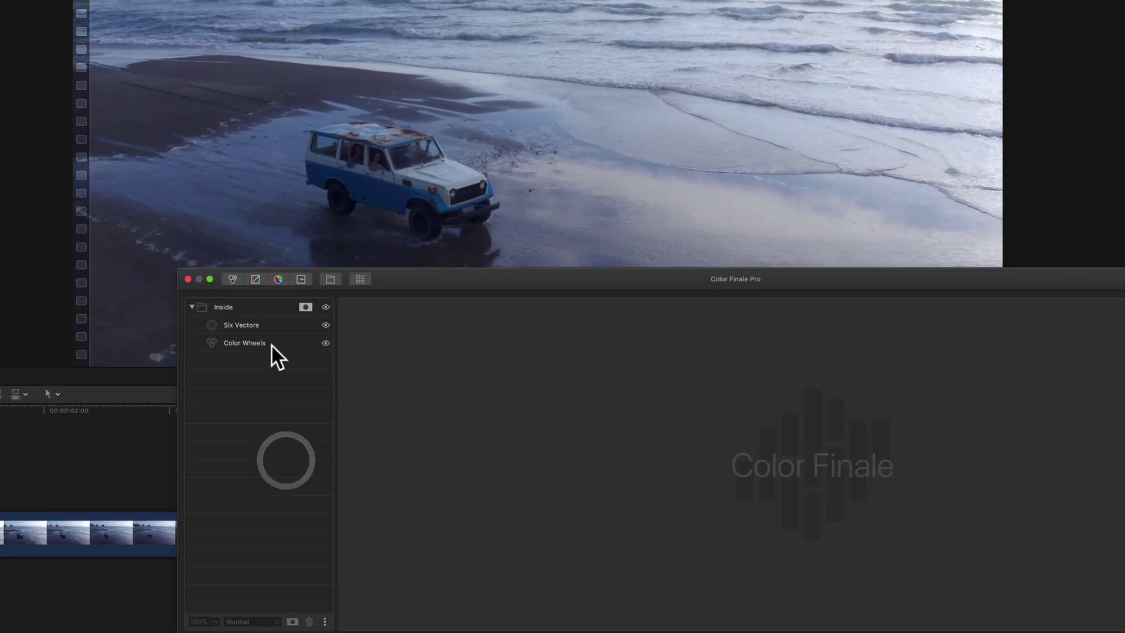
# Add a new layer group and name it Outside.
pyautogui.click(347, 327)
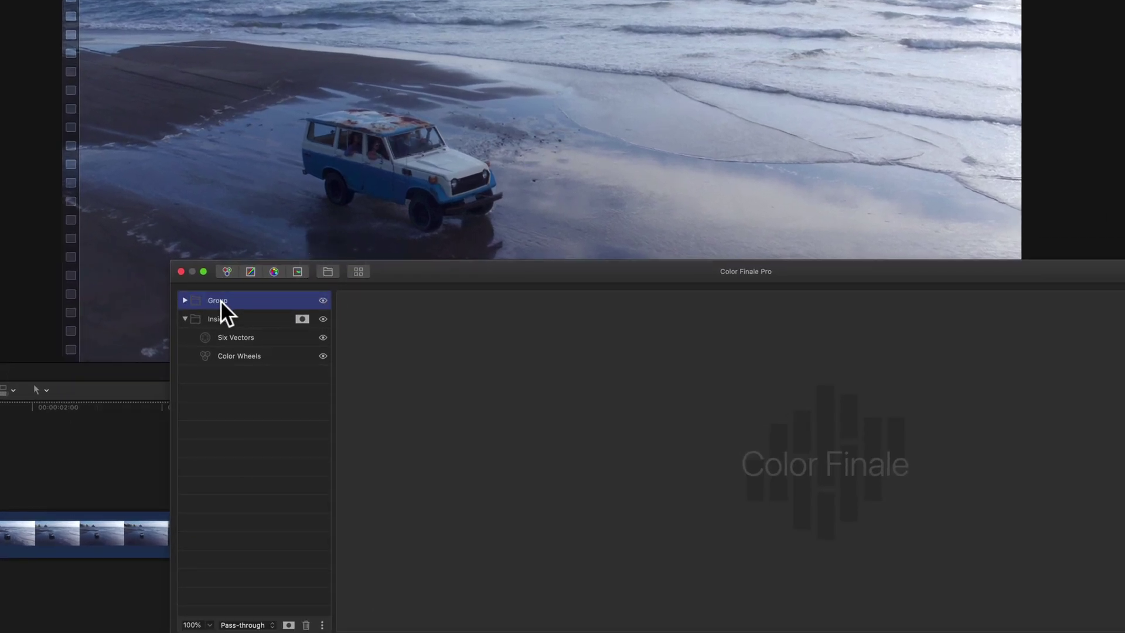
pyautogui.doubleClick(220, 300)
pyautogui.write('Outside')
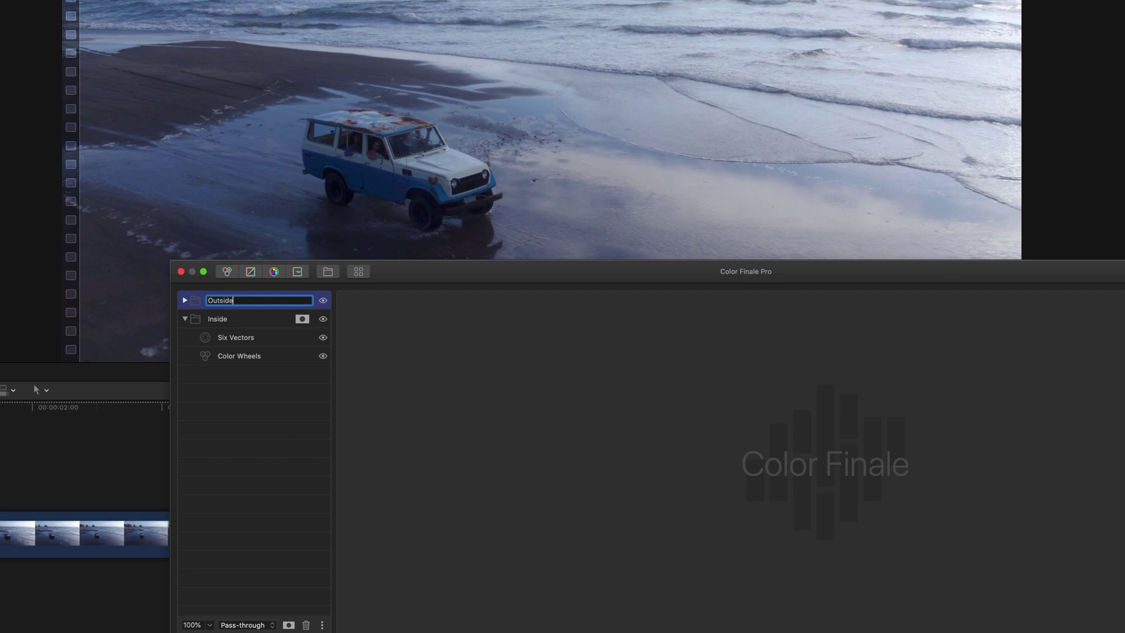
pyautogui.press('Return')
# Nest Outside inside the Inside group and set it to Invert Parent Mask.
pyautogui.moveTo(196, 298); pyautogui.dragTo(210, 371)
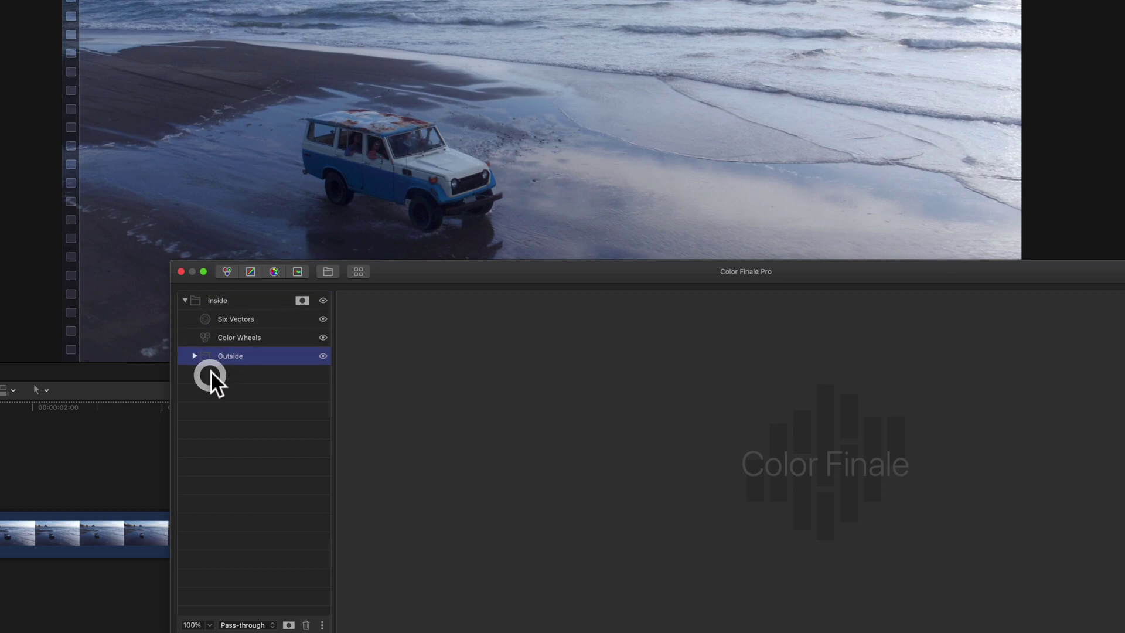
pyautogui.rightClick(224, 354)
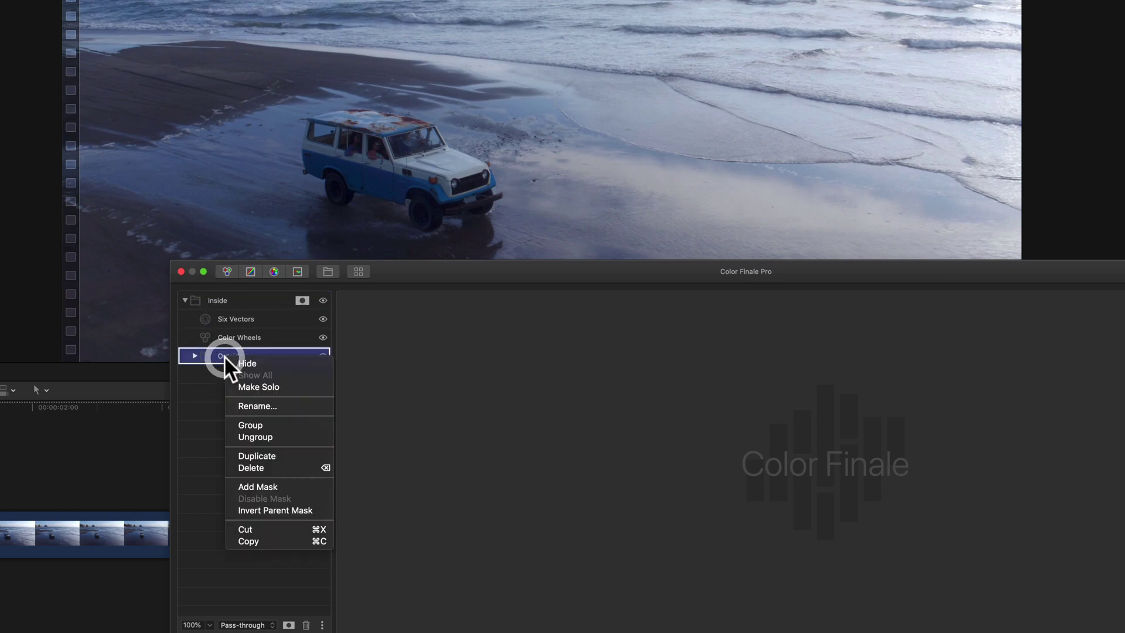
pyautogui.click(296, 511)
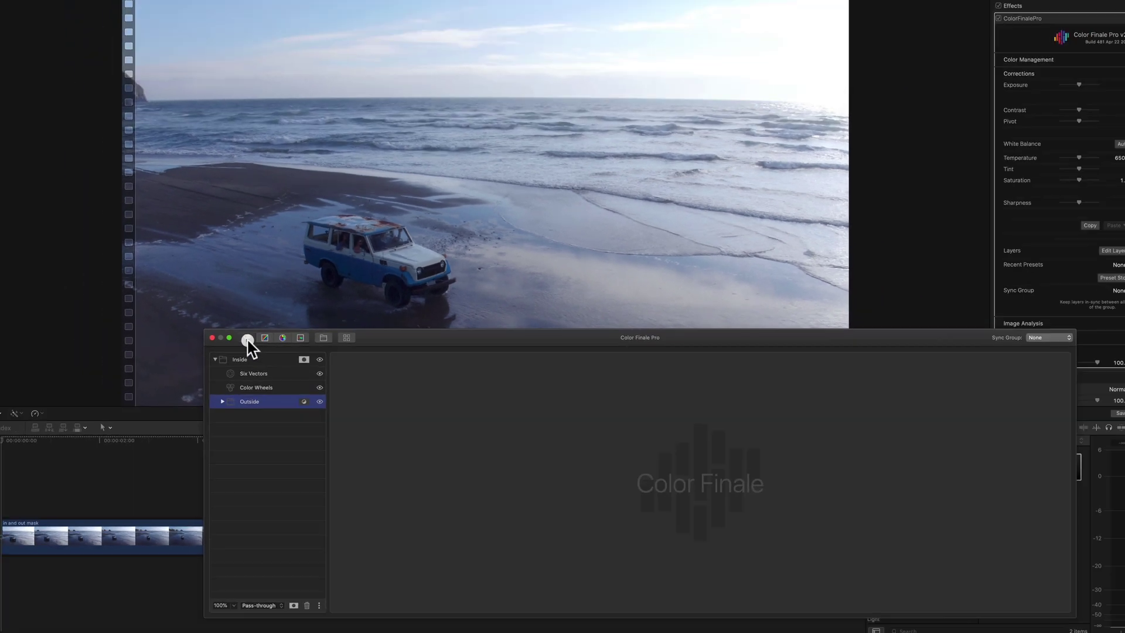
# Give Outside a Color Wheels layer with lift pushed toward yellow (0.05, 0.01, -0.06), then compare on/off.
pyautogui.click(228, 271)
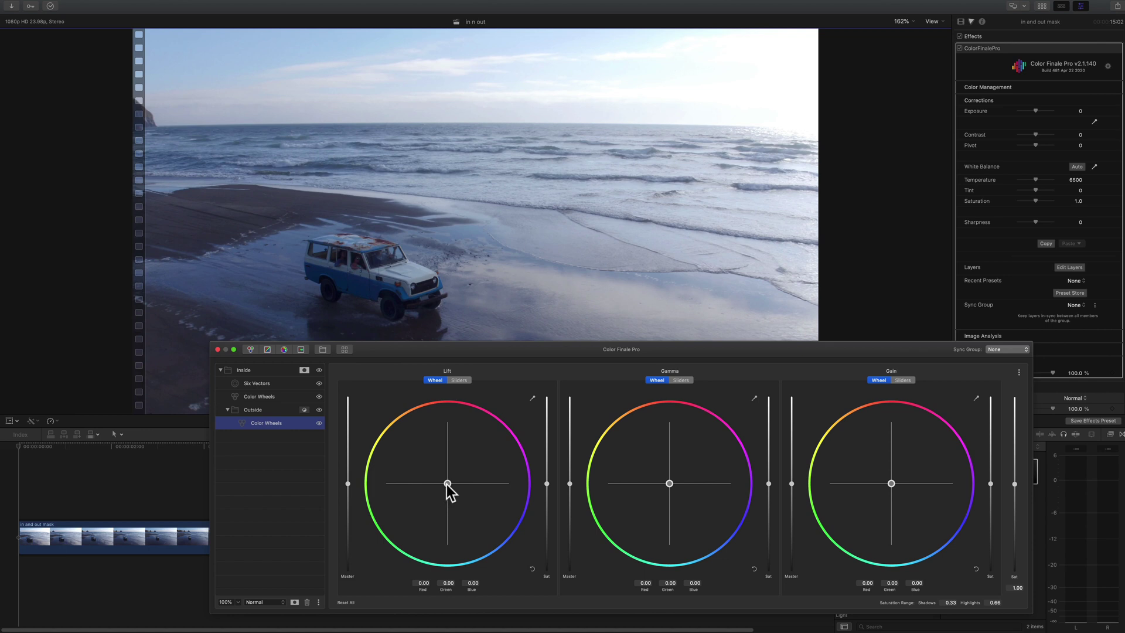
pyautogui.moveTo(447, 484); pyautogui.dragTo(425, 457)
pyautogui.click(321, 410)
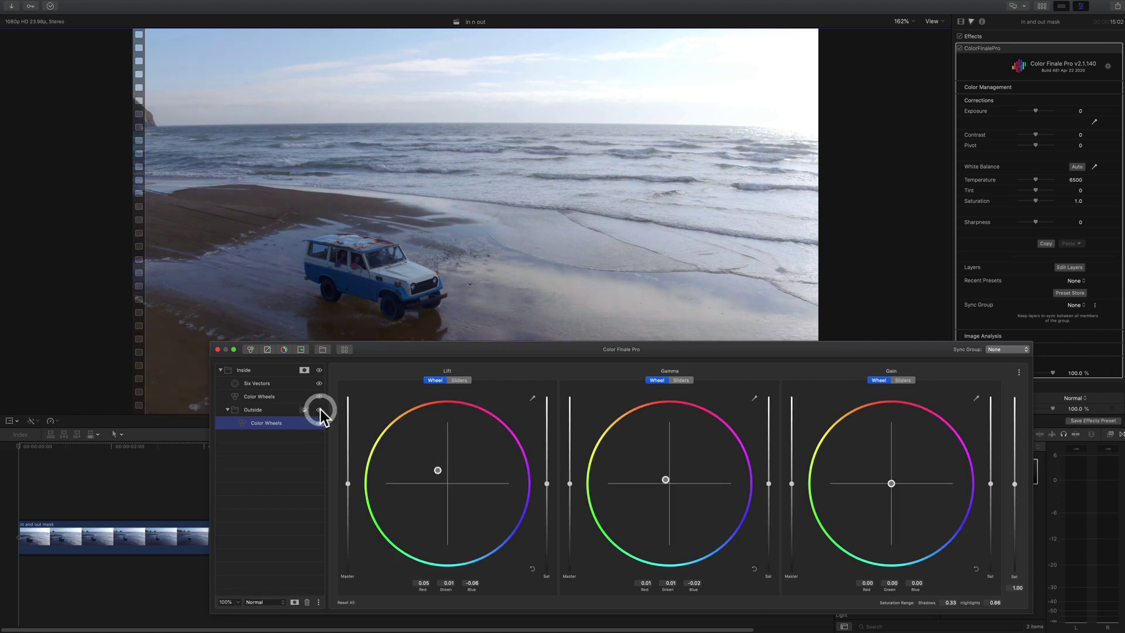
pyautogui.click(321, 409)
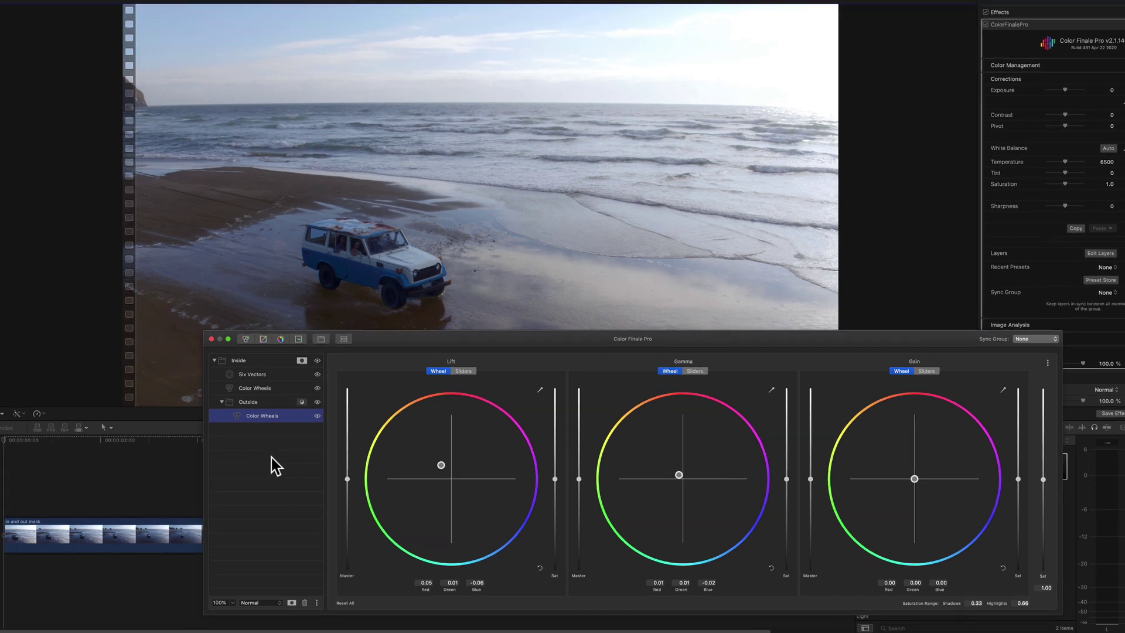
pyautogui.click(272, 457)
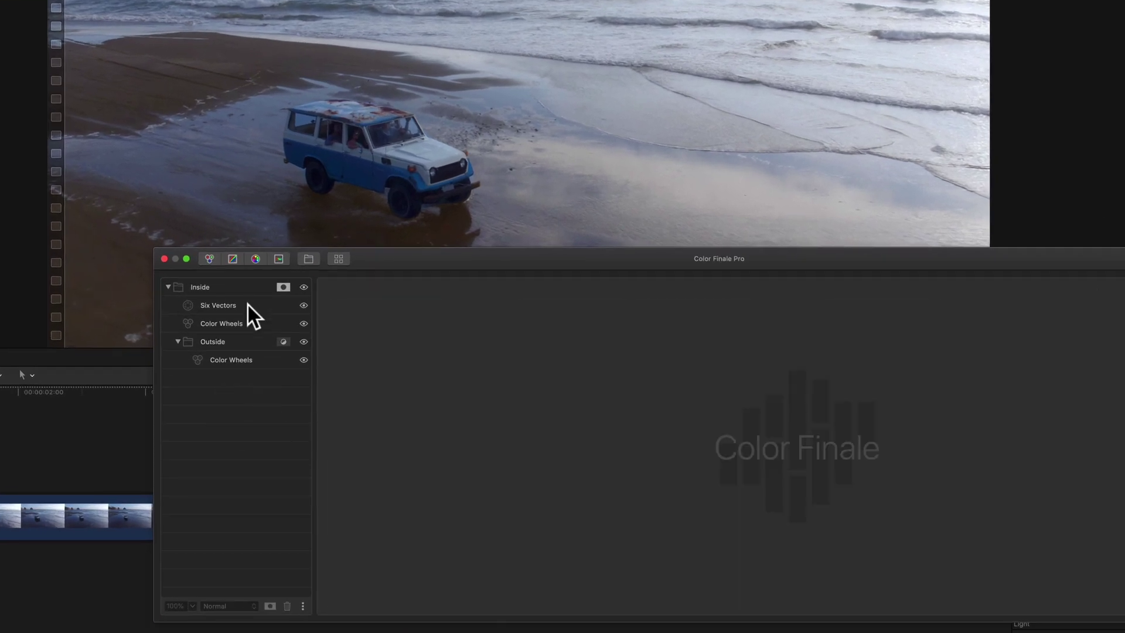
# Add a Curves layer in Outside with an Edge mask shifted down and rotated to 20°.
pyautogui.click(232, 258)
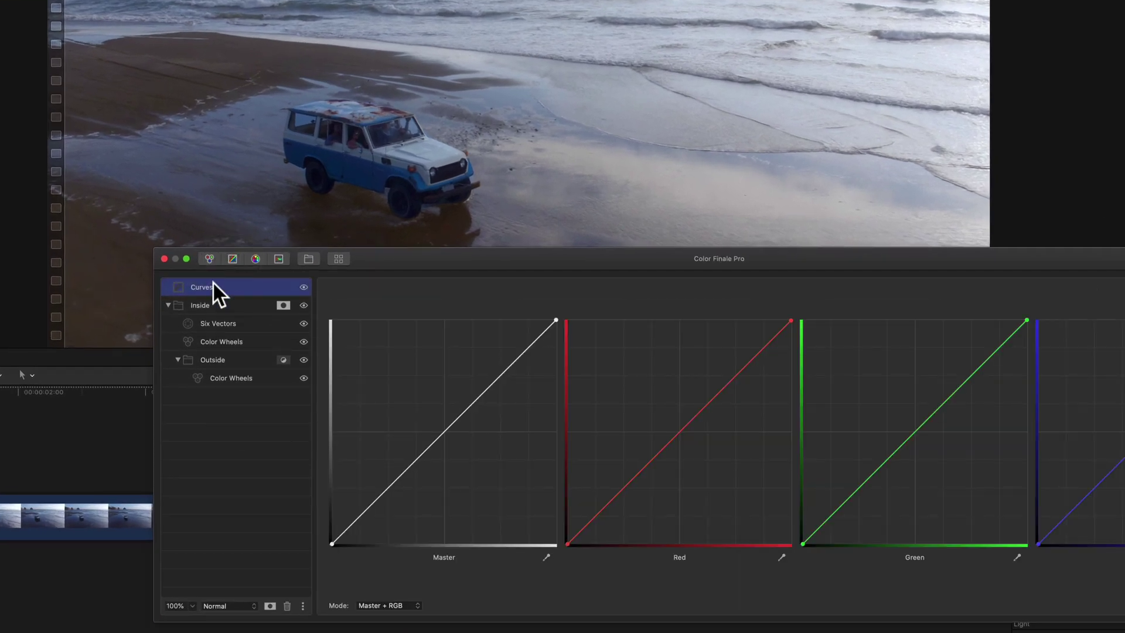
pyautogui.click(224, 398)
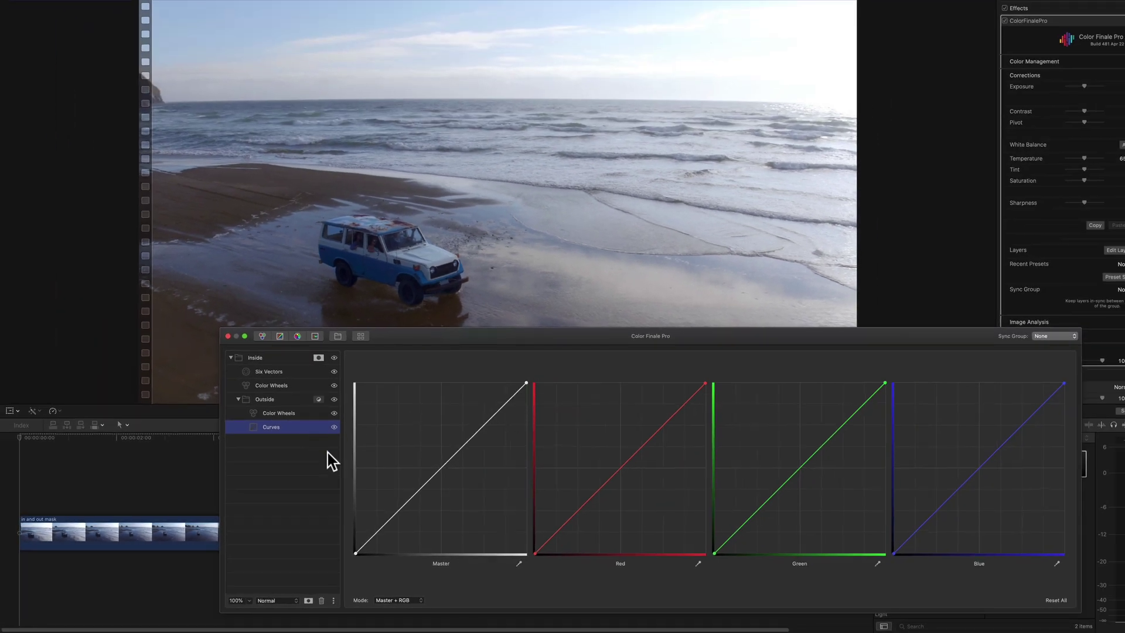
pyautogui.click(308, 600)
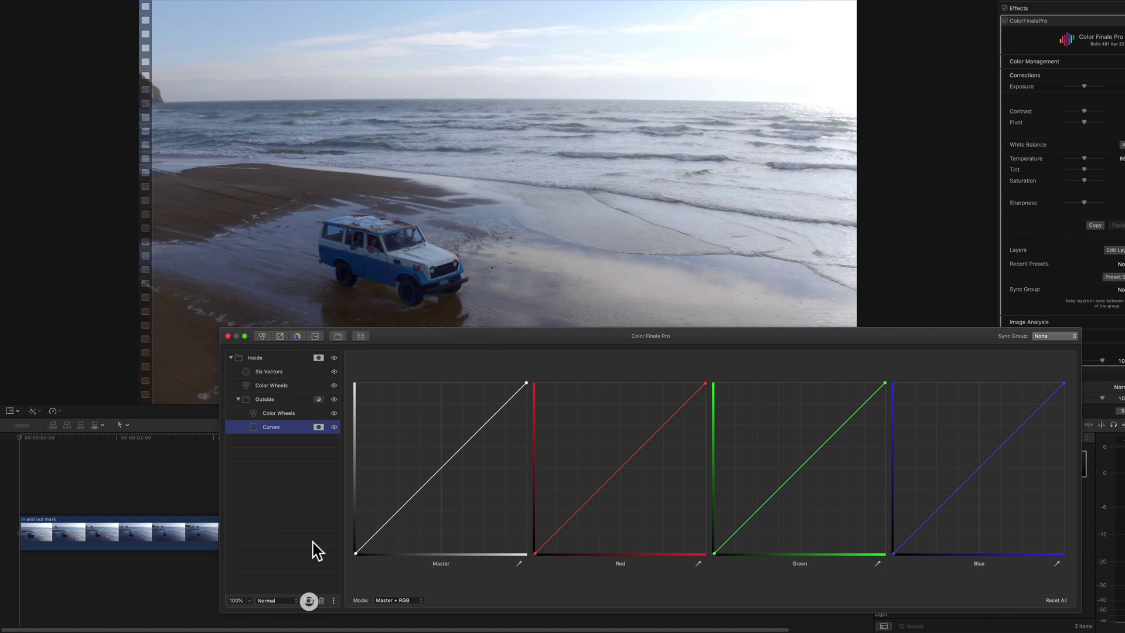
pyautogui.click(318, 427)
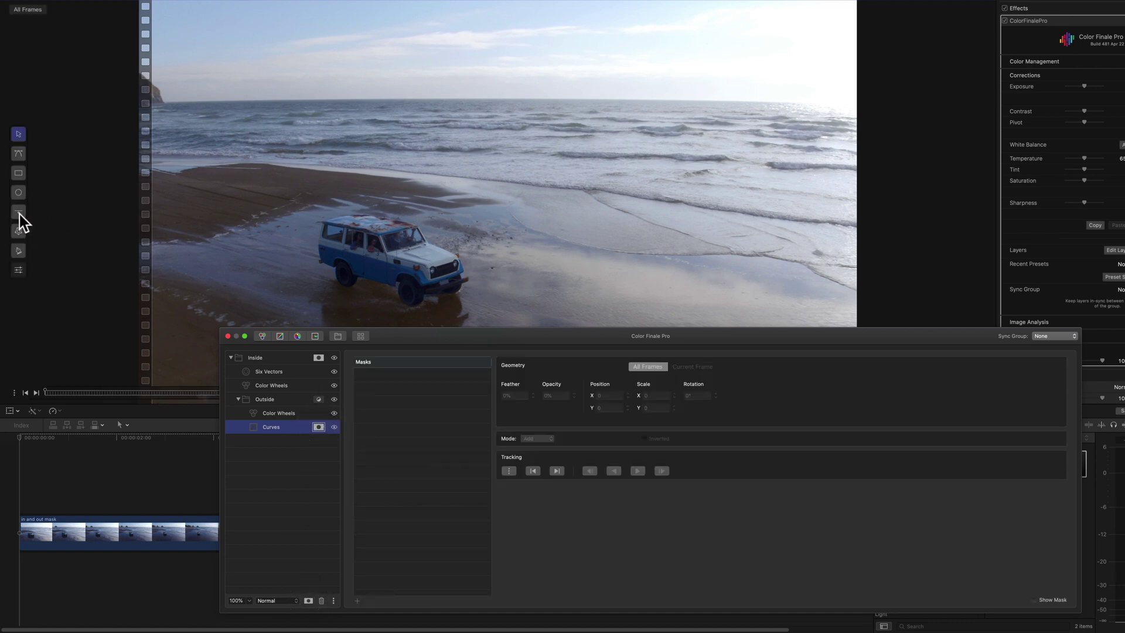
pyautogui.click(18, 212)
pyautogui.click(237, 46)
pyautogui.moveTo(284, 103)
pyautogui.mouseDown()
pyautogui.moveTo(278, 23)
pyautogui.moveTo(256, 2)
pyautogui.moveTo(224, 5)
pyautogui.moveTo(246, 20)
pyautogui.moveTo(289, 108)
pyautogui.mouseUp()
pyautogui.moveTo(256, 36); pyautogui.dragTo(679, 127)
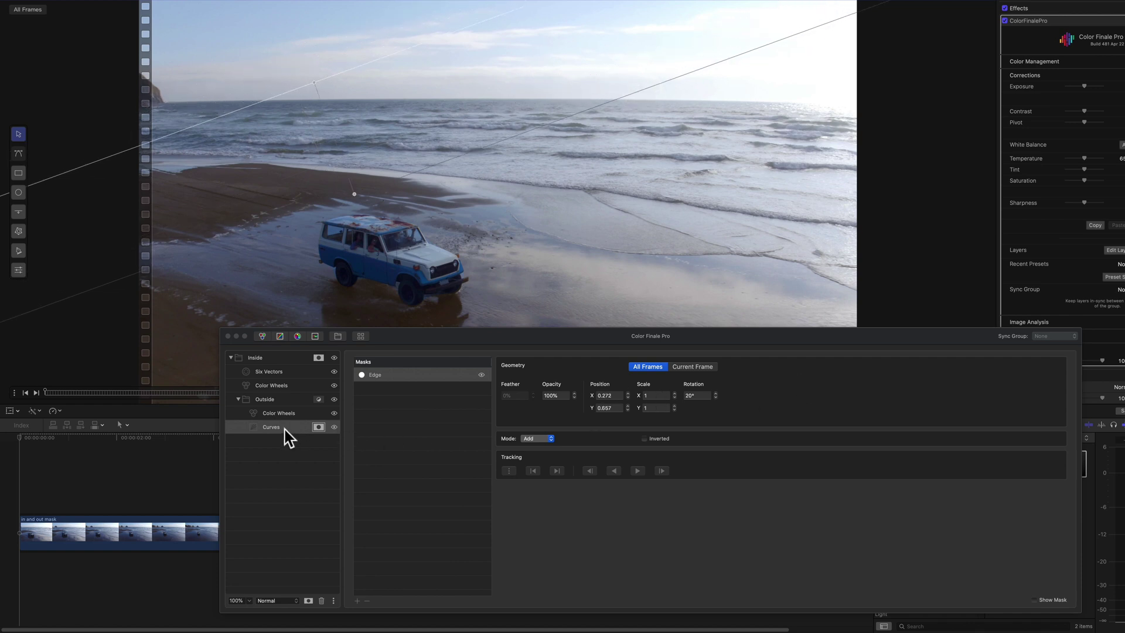
pyautogui.click(319, 427)
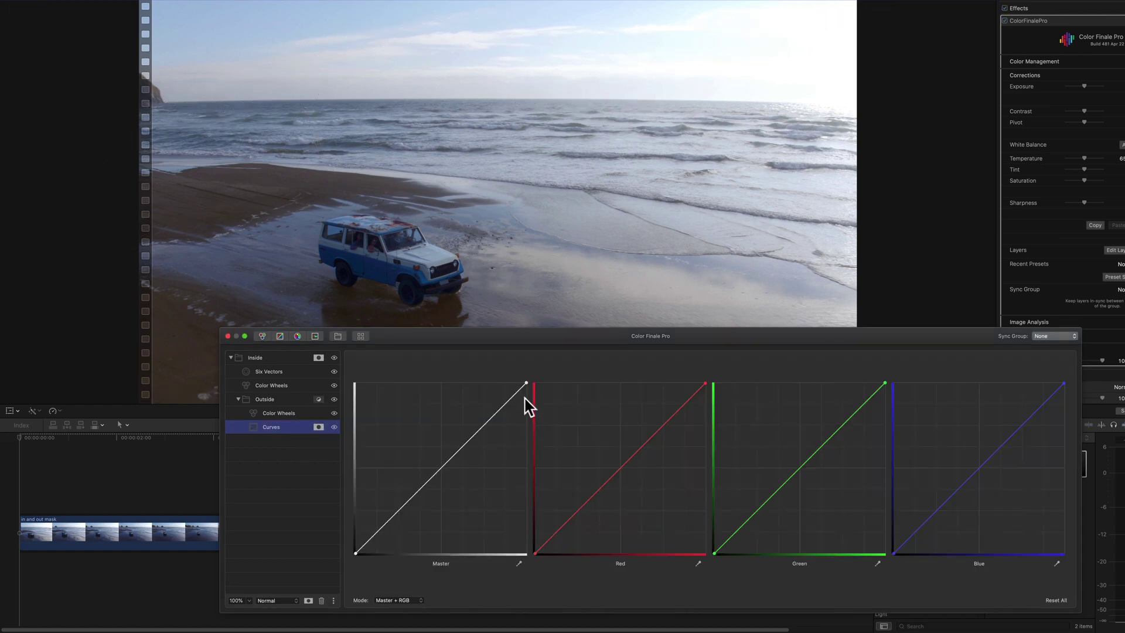
# Pull the Master curve's highlight point down, compare with Inside toggled, and close the editor.
pyautogui.moveTo(526, 384); pyautogui.dragTo(546, 413)
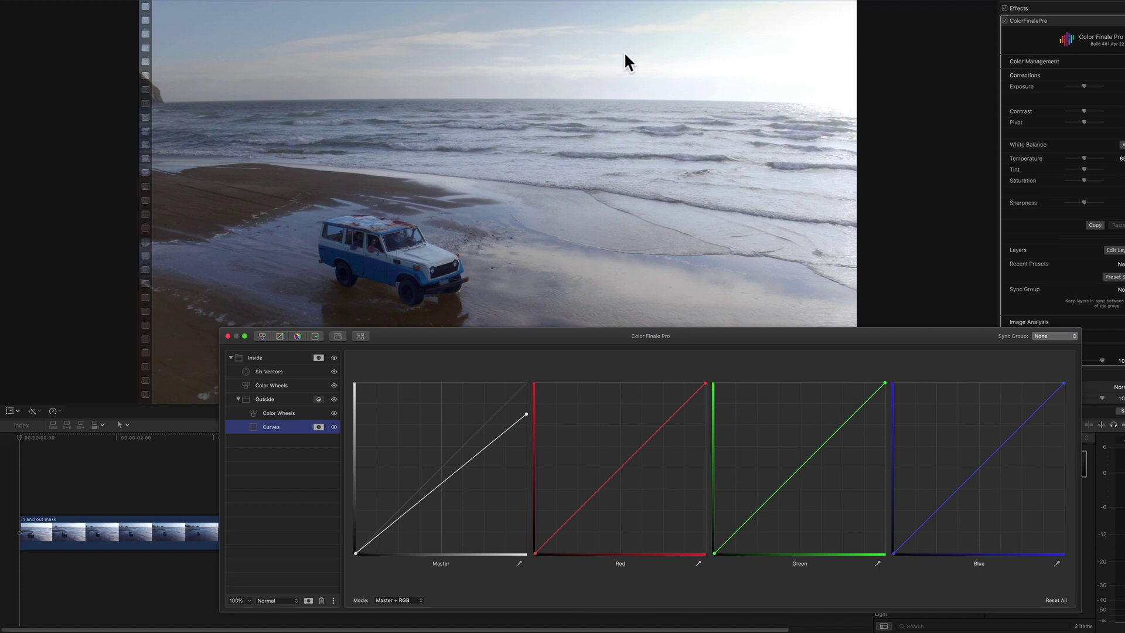
pyautogui.click(333, 357)
pyautogui.click(333, 357)
pyautogui.click(333, 358)
pyautogui.click(333, 358)
pyautogui.click(228, 336)
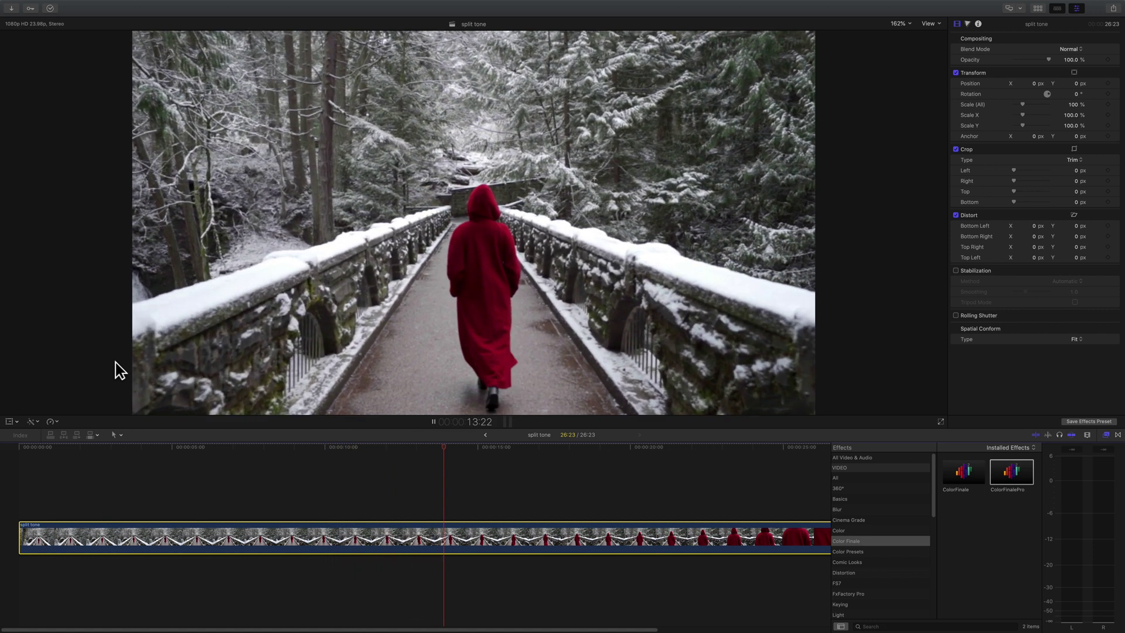
# Stop playback of the snowy bridge clip at 15:19.
pyautogui.press('space')
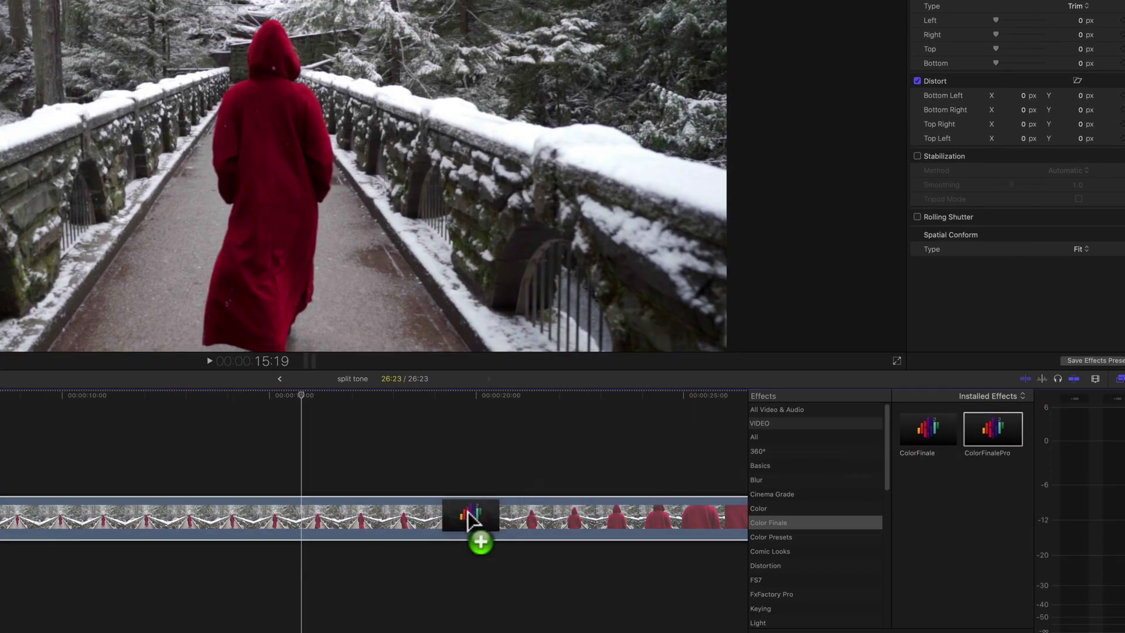
# Apply ColorFinalePro to the bridge clip and add a Color Wheels layer named Remove Color.
pyautogui.moveTo(469, 518); pyautogui.dragTo(465, 519)
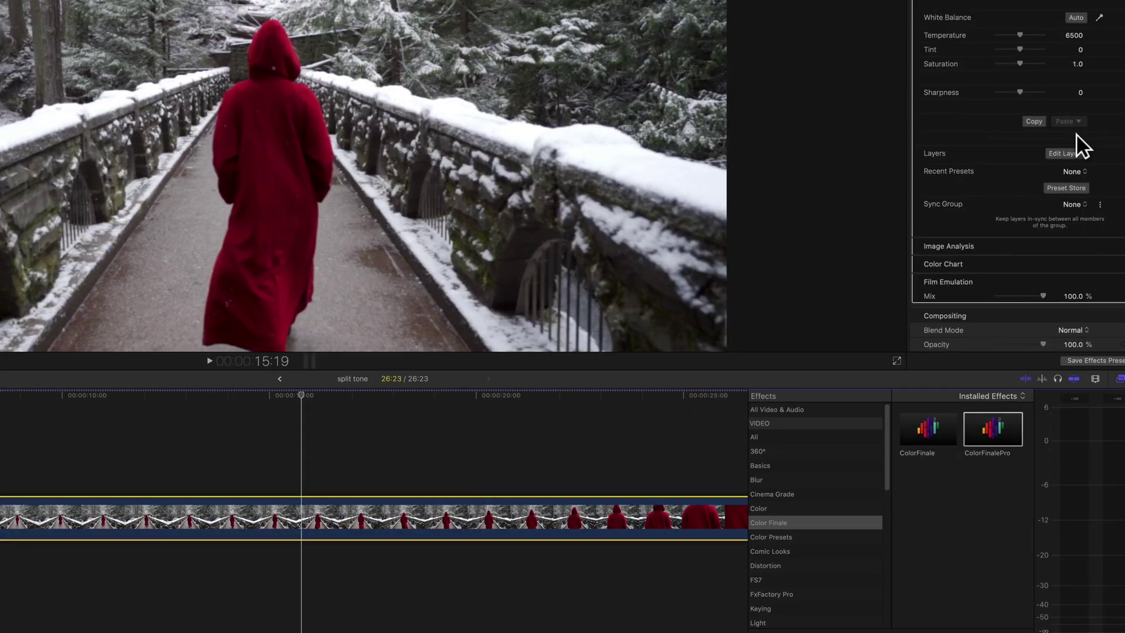
pyautogui.click(1066, 153)
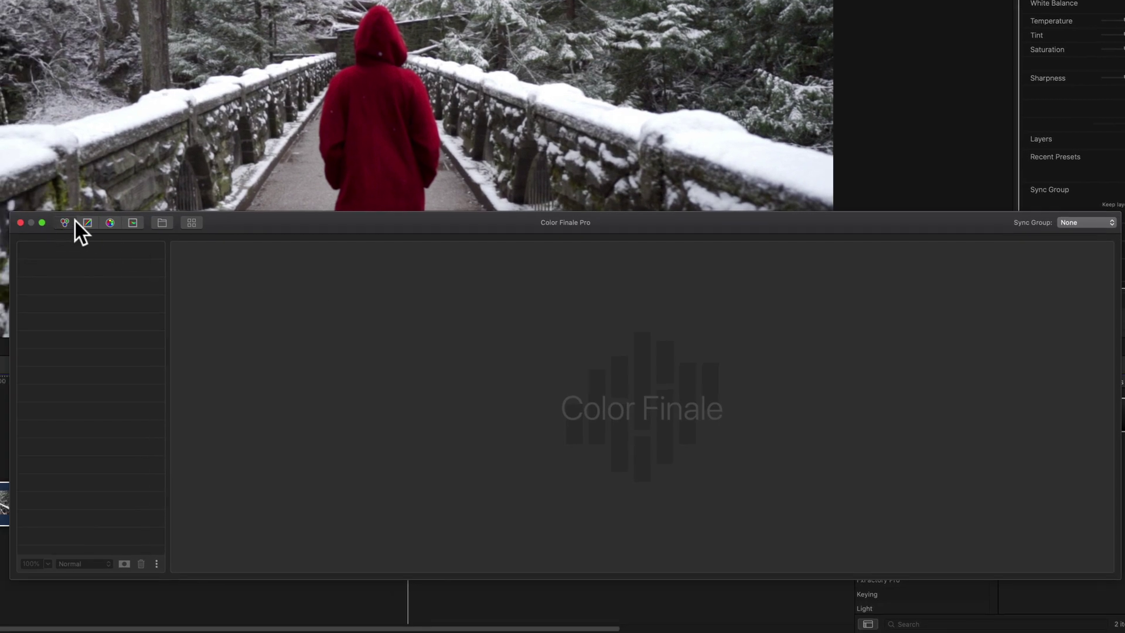
pyautogui.click(73, 221)
pyautogui.doubleClick(86, 251)
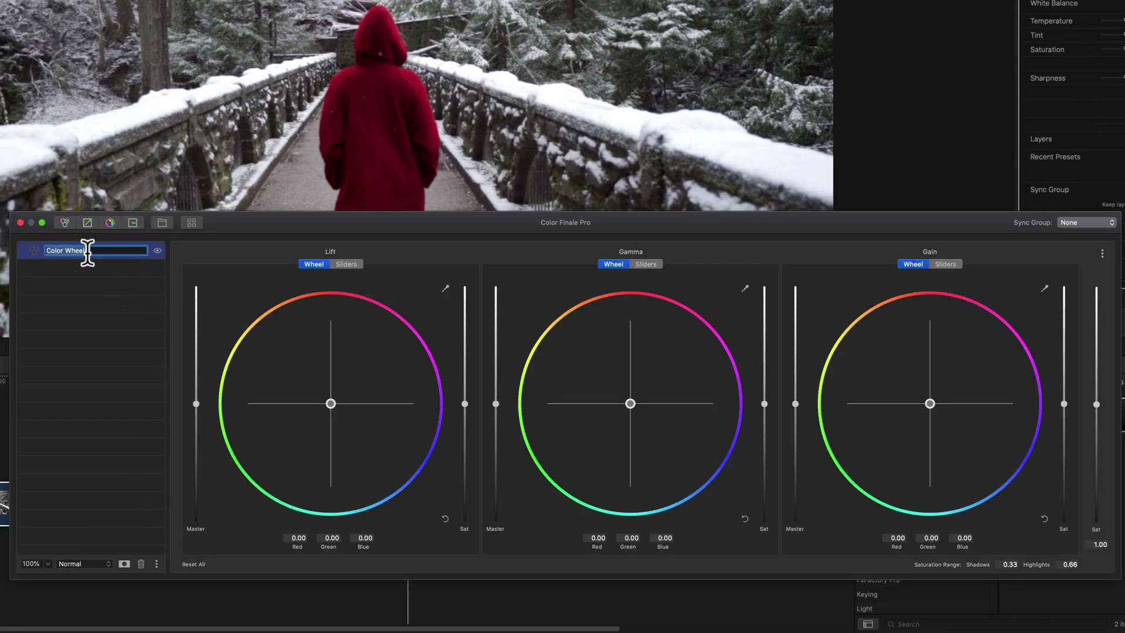
pyautogui.write('Remove Color')
pyautogui.click(83, 305)
# Drop Remove Color's Gain saturation to 0.00 for black and white, then add a new group.
pyautogui.click(79, 248)
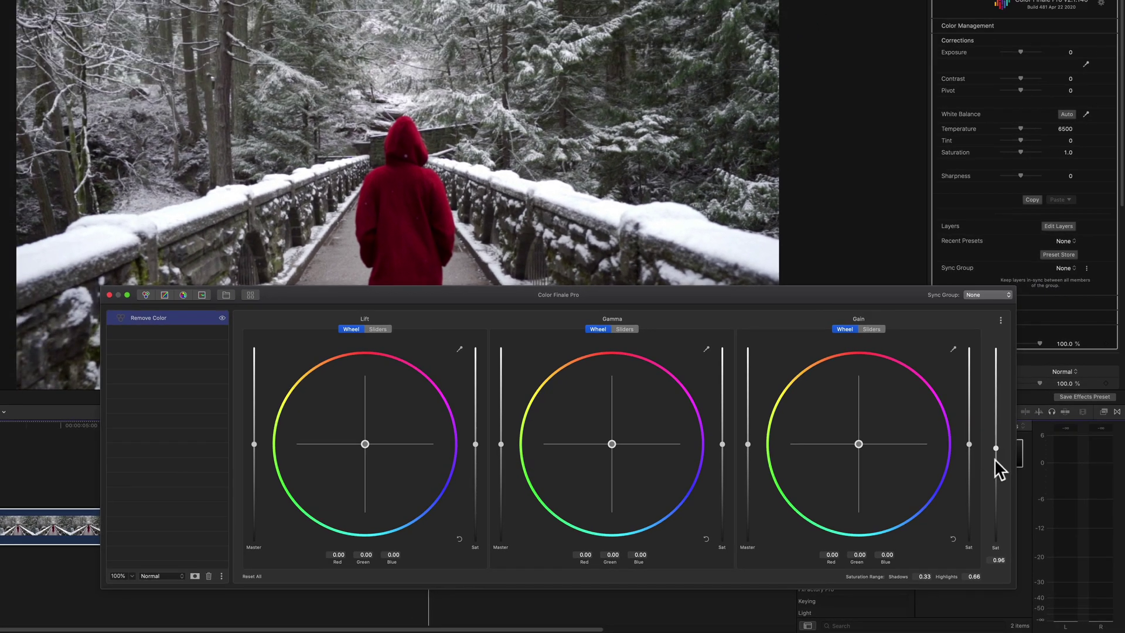
pyautogui.moveTo(994, 458); pyautogui.dragTo(998, 556)
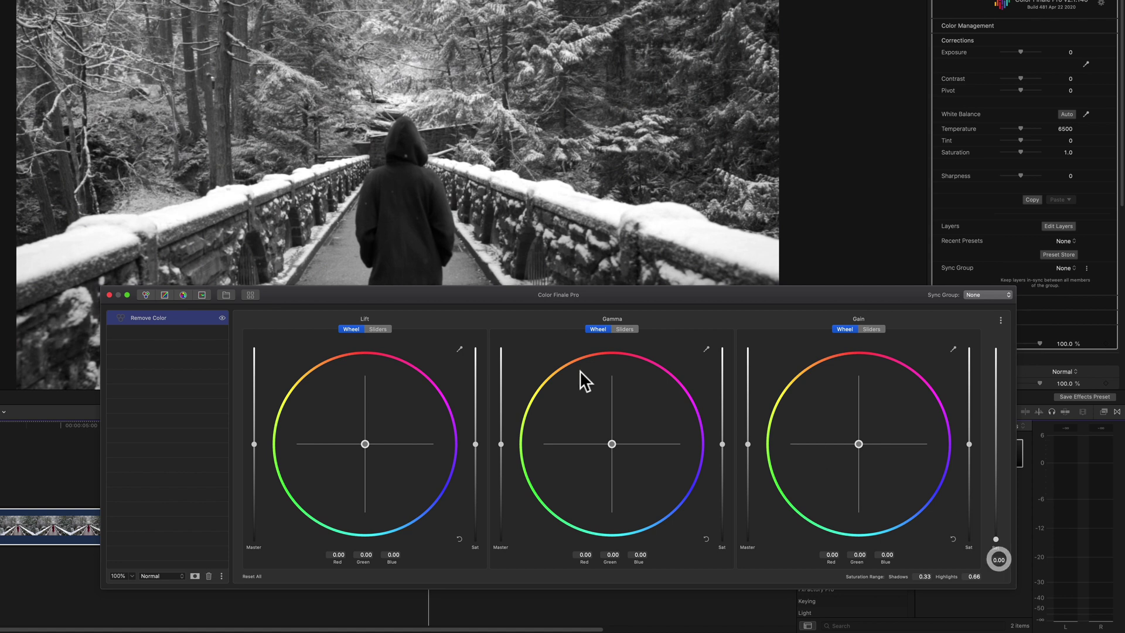
pyautogui.click(181, 413)
pyautogui.click(226, 295)
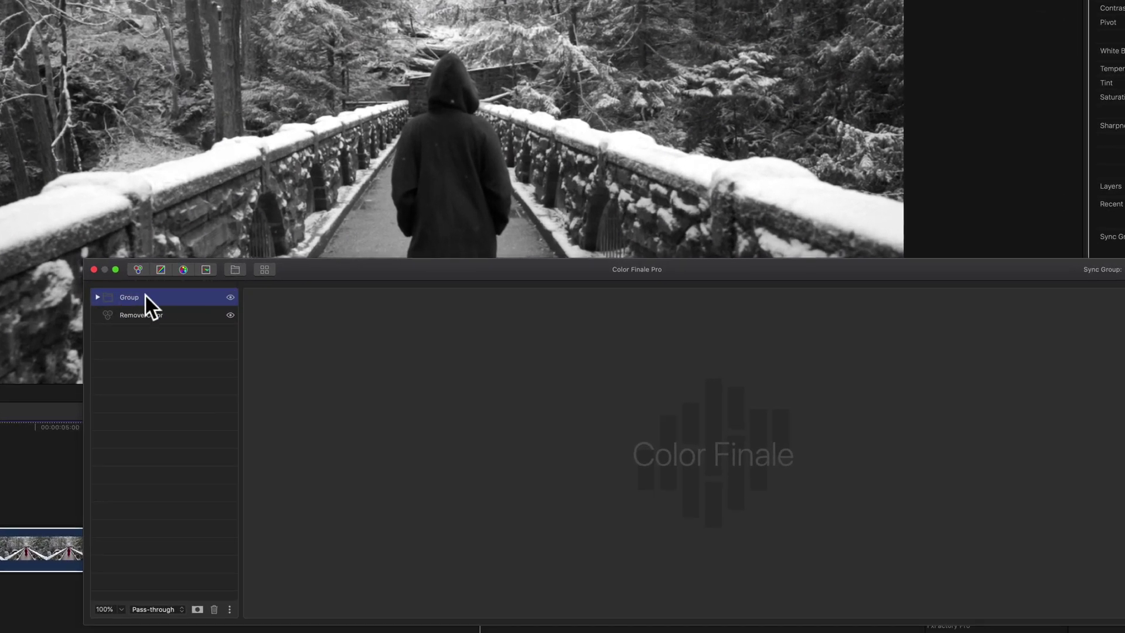
# Nest a second group inside the first and rename the outer group Tone 1.
pyautogui.click(237, 269)
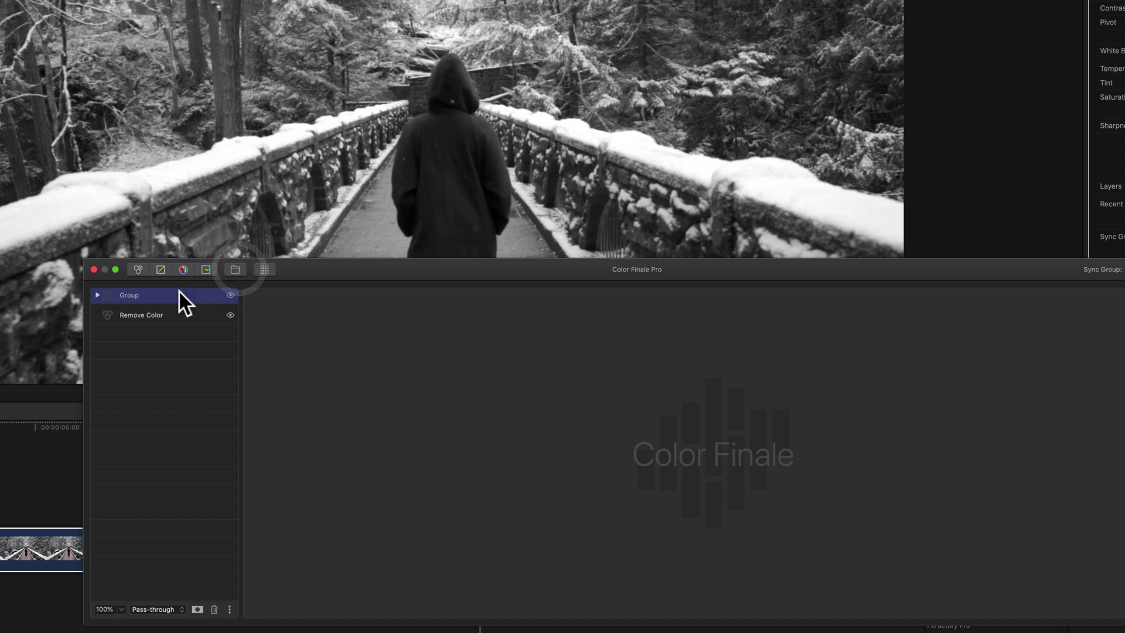
pyautogui.click(97, 298)
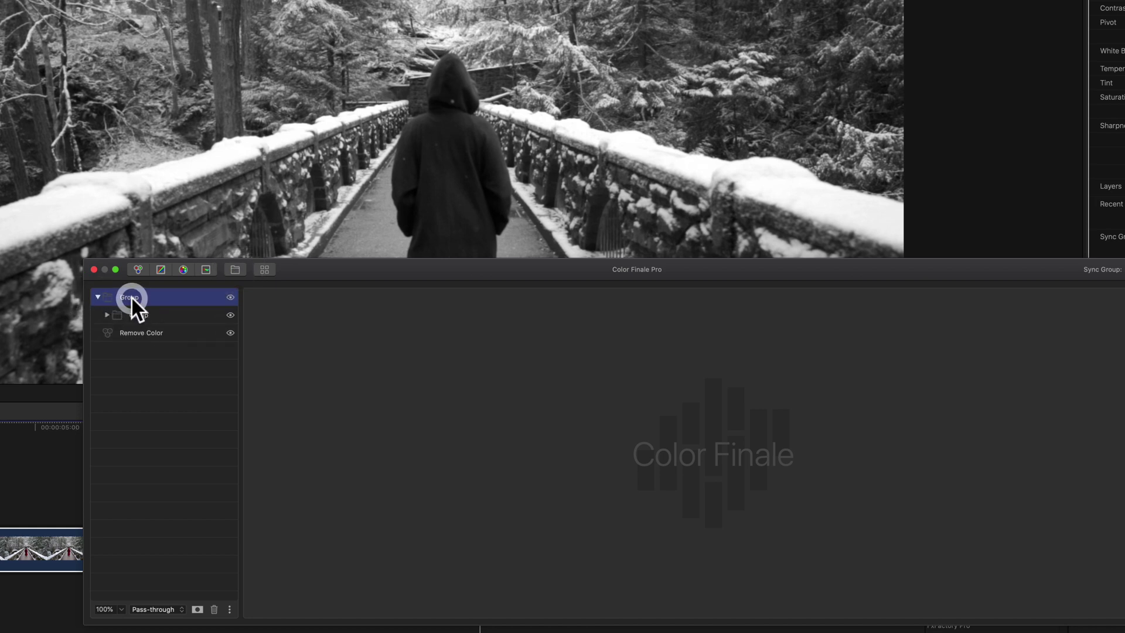
pyautogui.doubleClick(132, 296)
pyautogui.write('In')
pyautogui.press('BackSpace')
pyautogui.press('BackSpace')
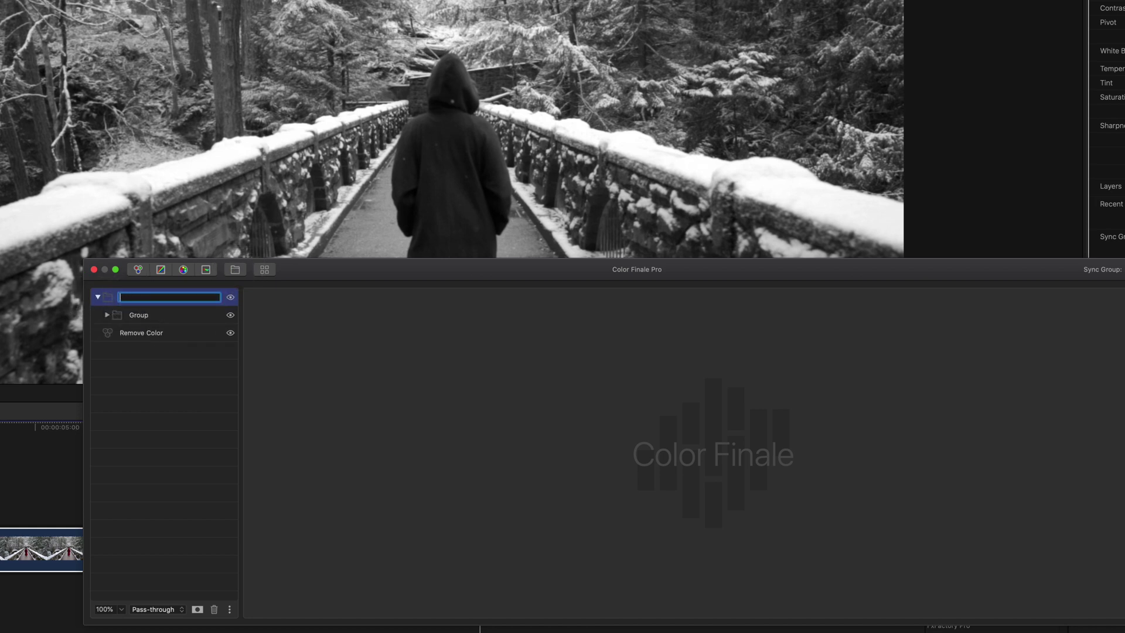
pyautogui.write('Tone 1')
pyautogui.press('Return')
# Rename the inner group Tone 2, then add a mask to Tone 1.
pyautogui.click(141, 317)
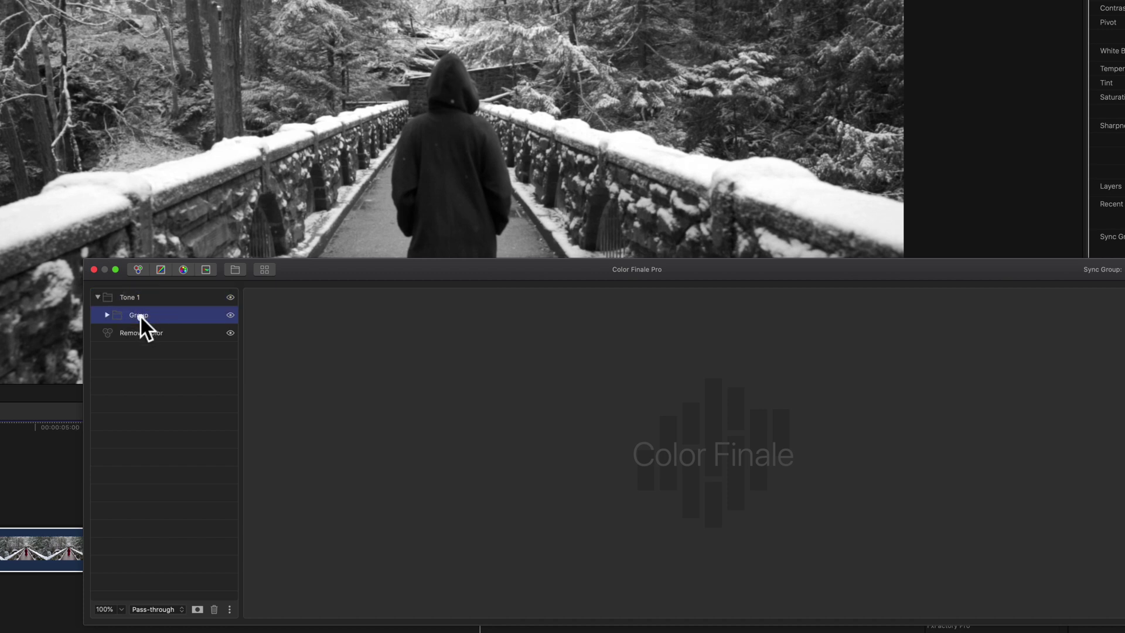
pyautogui.doubleClick(140, 317)
pyautogui.write('Tone')
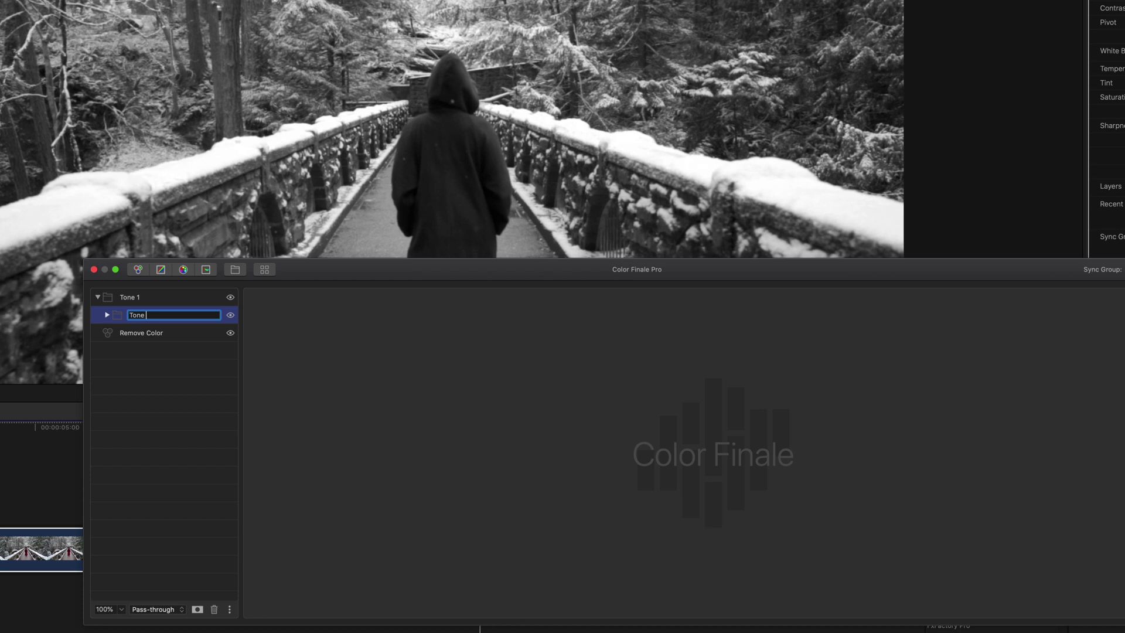
pyautogui.write(' 2')
pyautogui.press('Return')
pyautogui.click(143, 297)
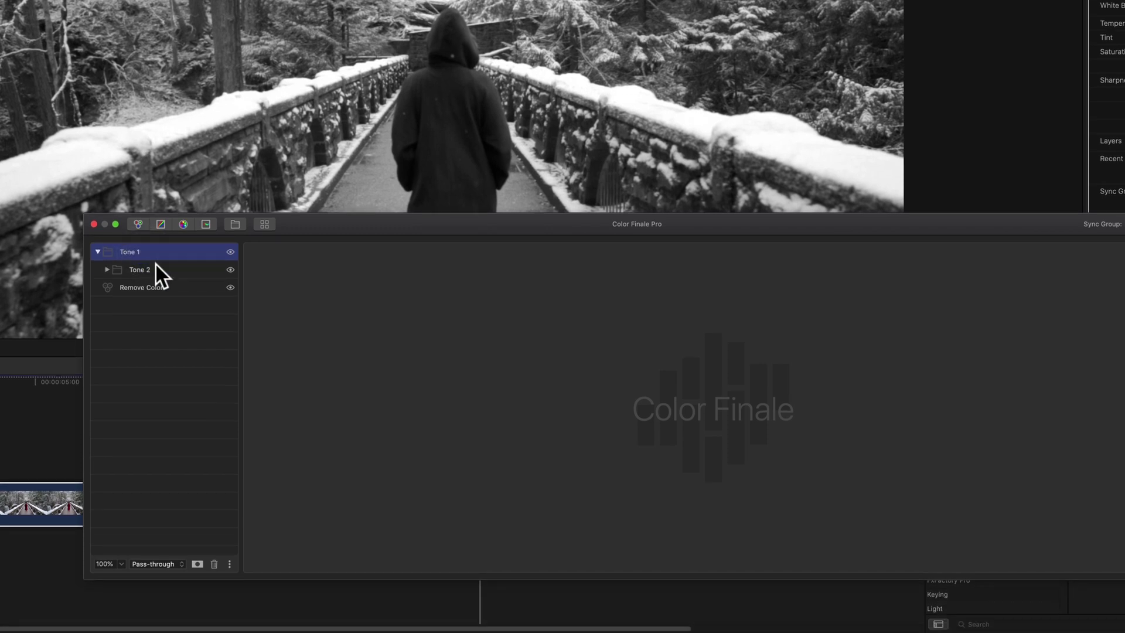
pyautogui.click(197, 563)
# Add an Image Mask to Tone 1 with input white 87% and input black 16%, briefly previewing the mask.
pyautogui.click(210, 252)
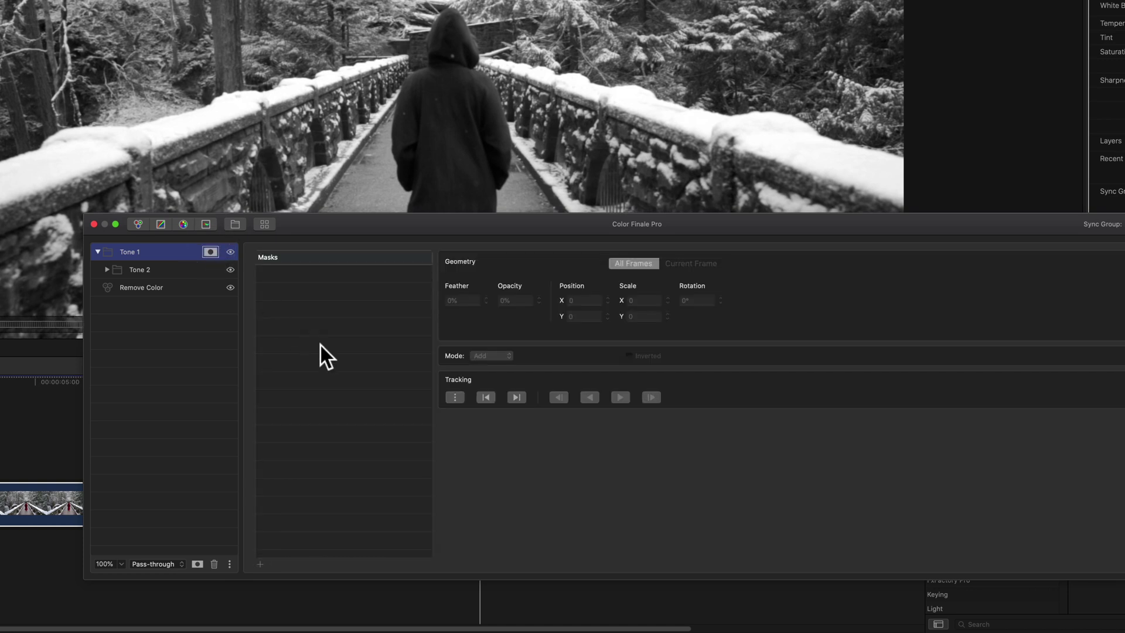
pyautogui.click(260, 564)
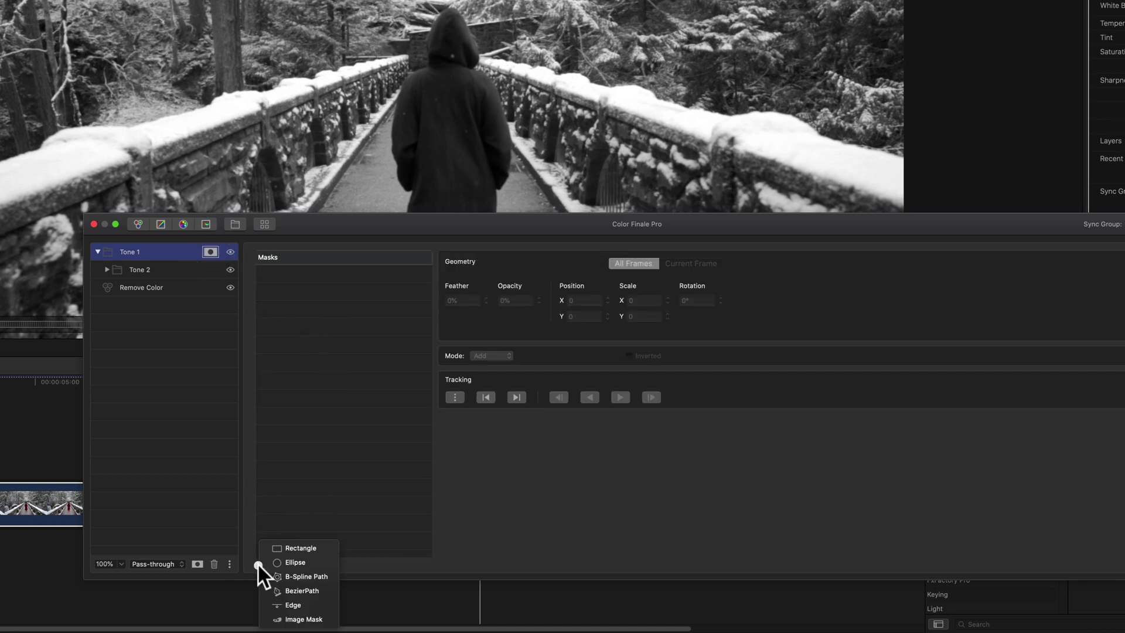
pyautogui.click(305, 618)
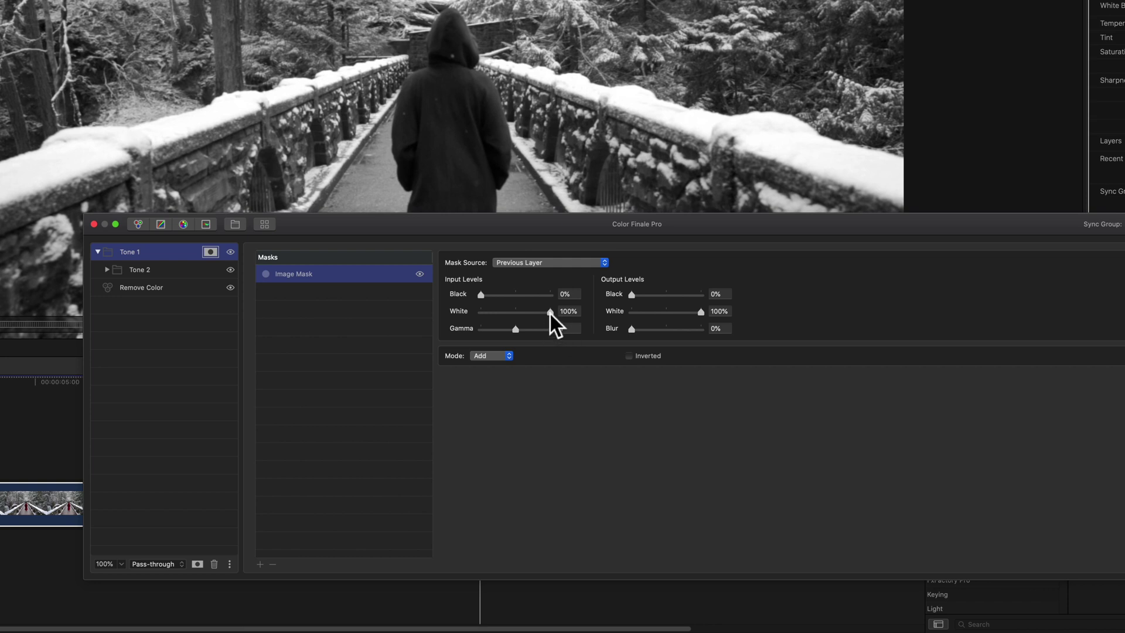
pyautogui.moveTo(550, 314); pyautogui.dragTo(541, 314)
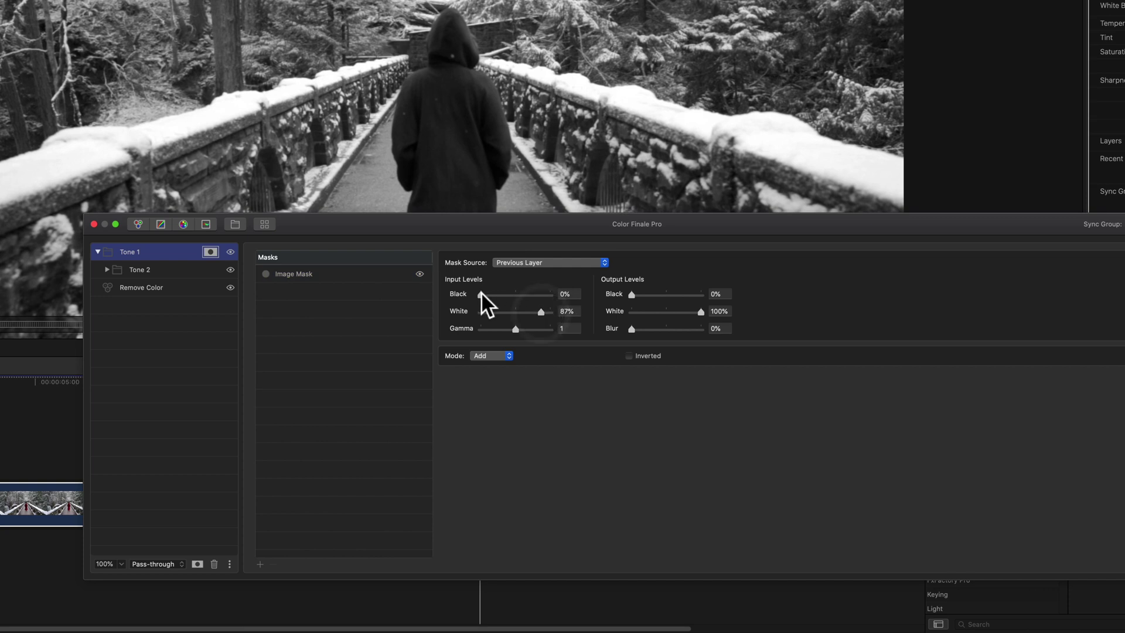
pyautogui.moveTo(482, 295); pyautogui.dragTo(491, 295)
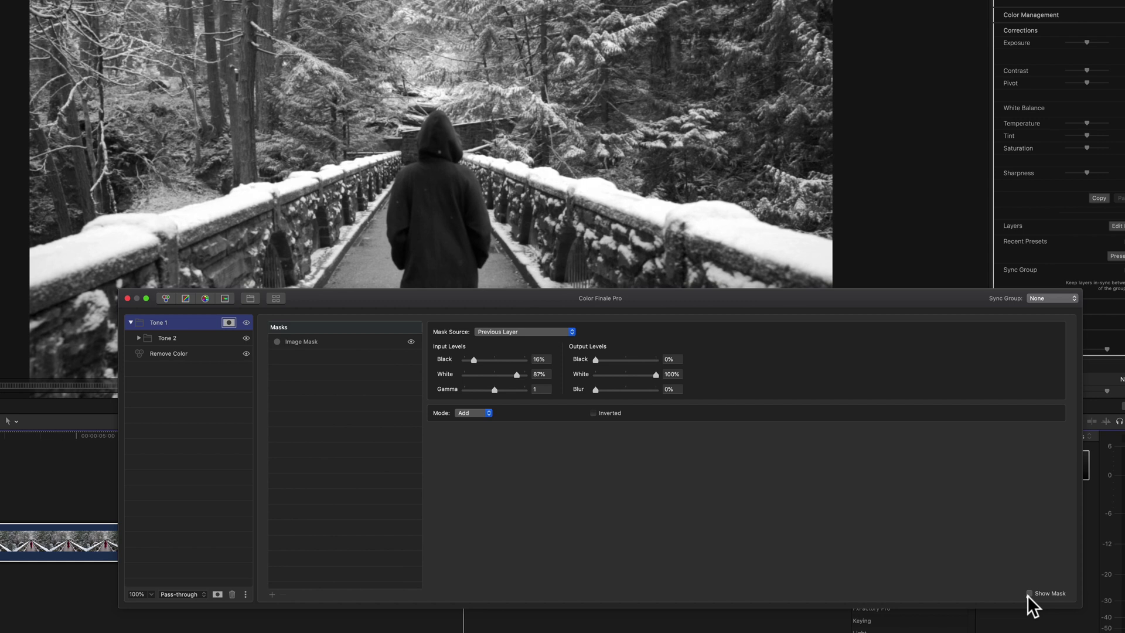
pyautogui.click(1028, 595)
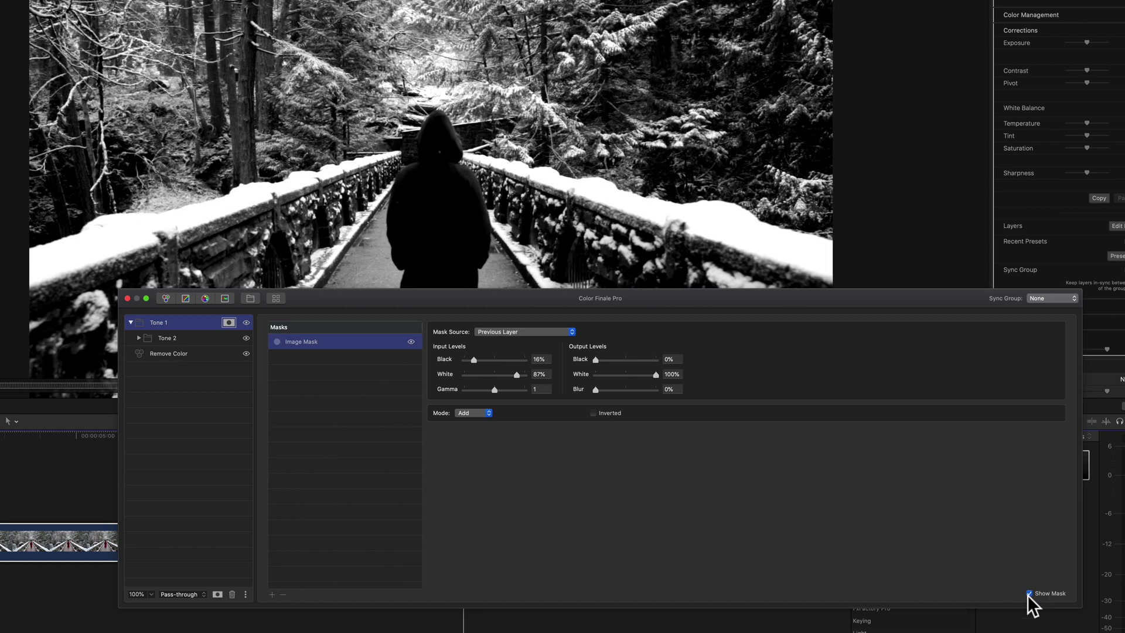
pyautogui.click(1028, 595)
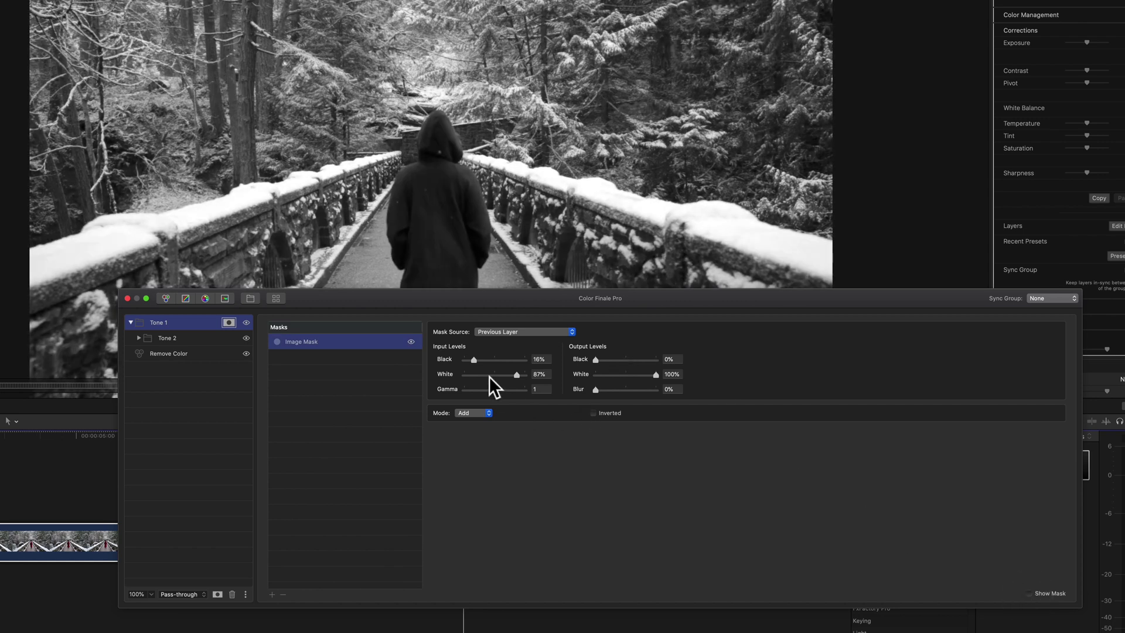
# Add a Curves layer in Tone 1, pulling blue and green highlights down and red up for a golden-yellow tint.
pyautogui.click(185, 298)
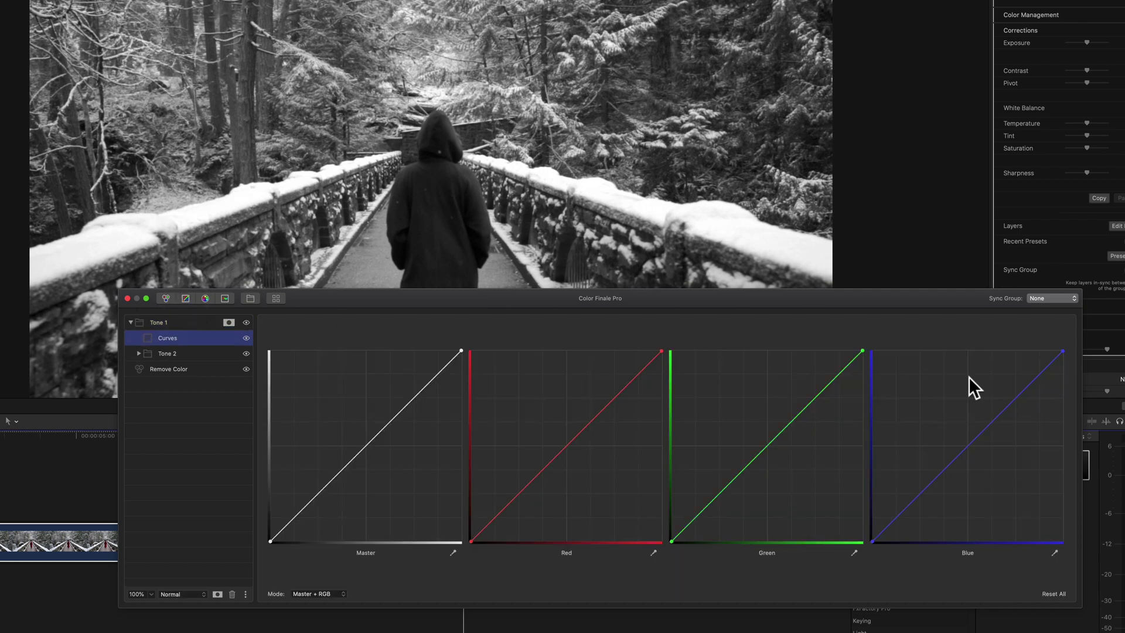
pyautogui.moveTo(1063, 350); pyautogui.dragTo(1102, 518)
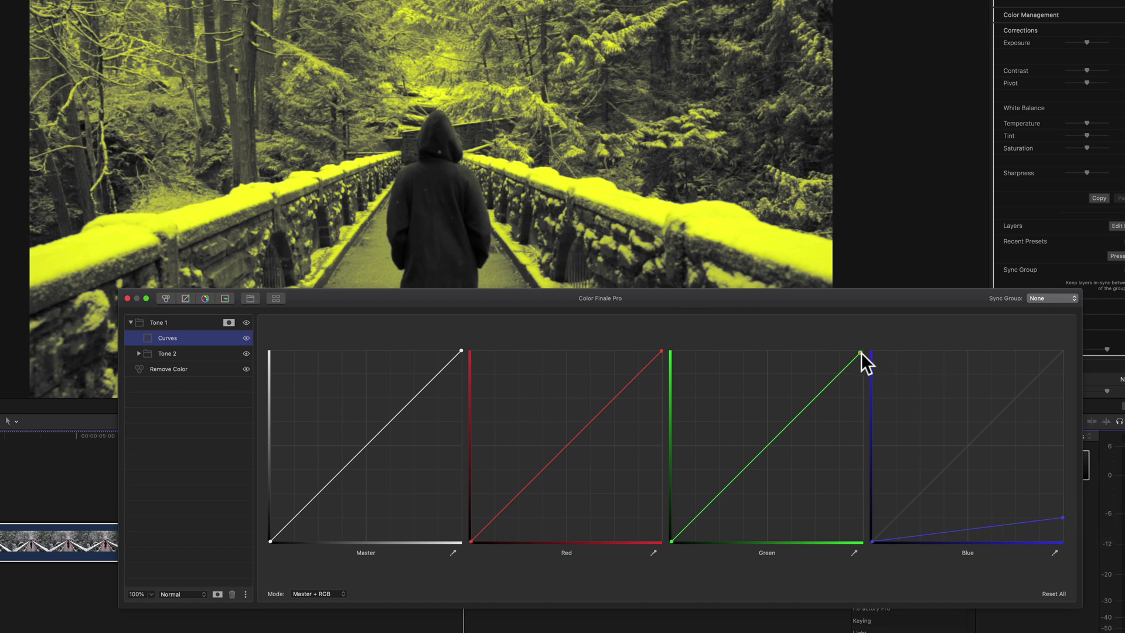
pyautogui.moveTo(862, 351); pyautogui.dragTo(874, 380)
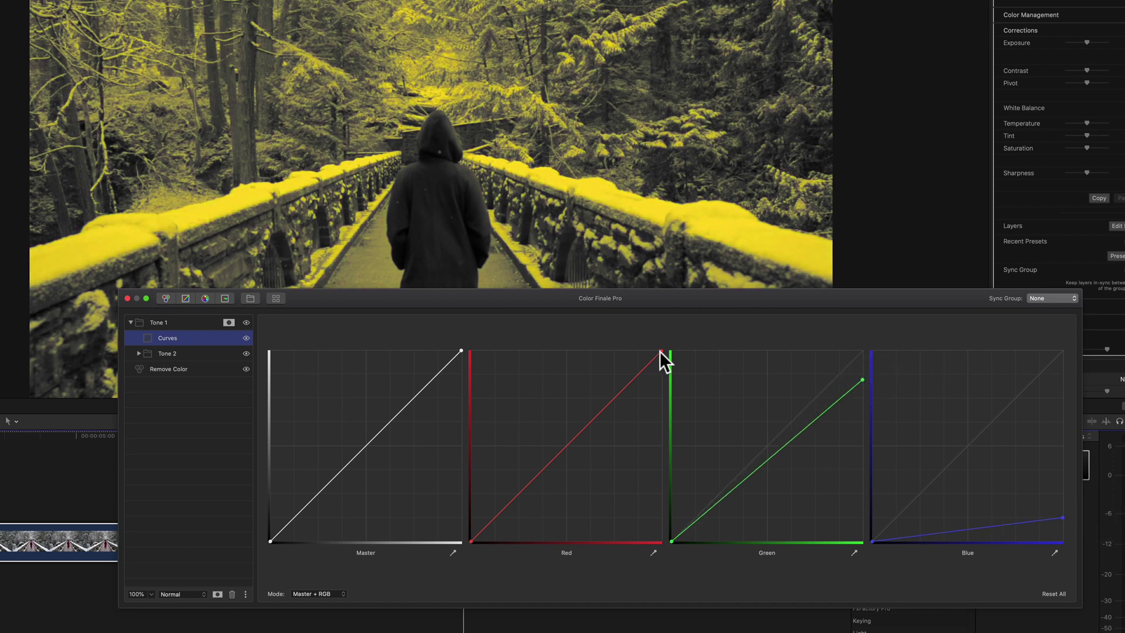
pyautogui.moveTo(659, 351); pyautogui.dragTo(630, 346)
# Set the Tone 2 group to Invert Parent Mask.
pyautogui.click(178, 352)
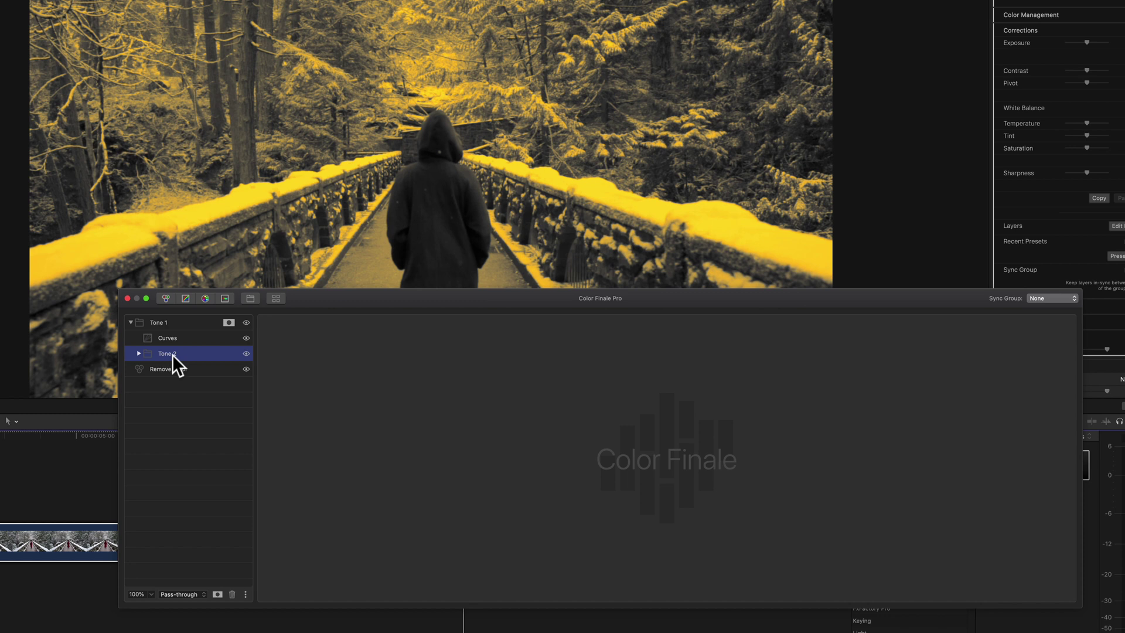
pyautogui.rightClick(184, 353)
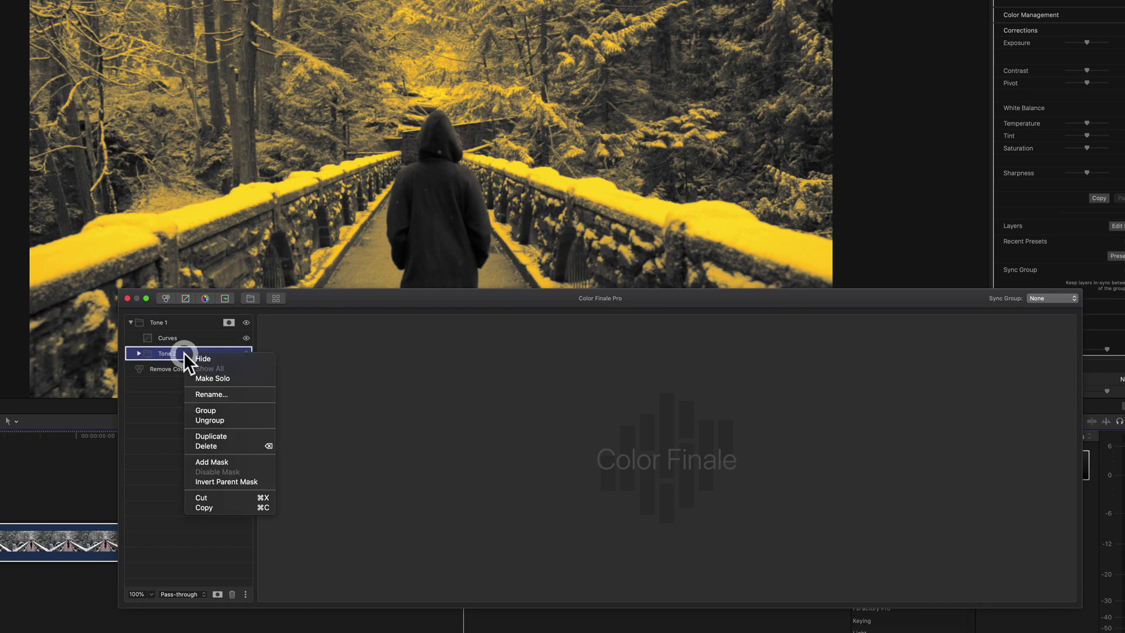
pyautogui.click(240, 479)
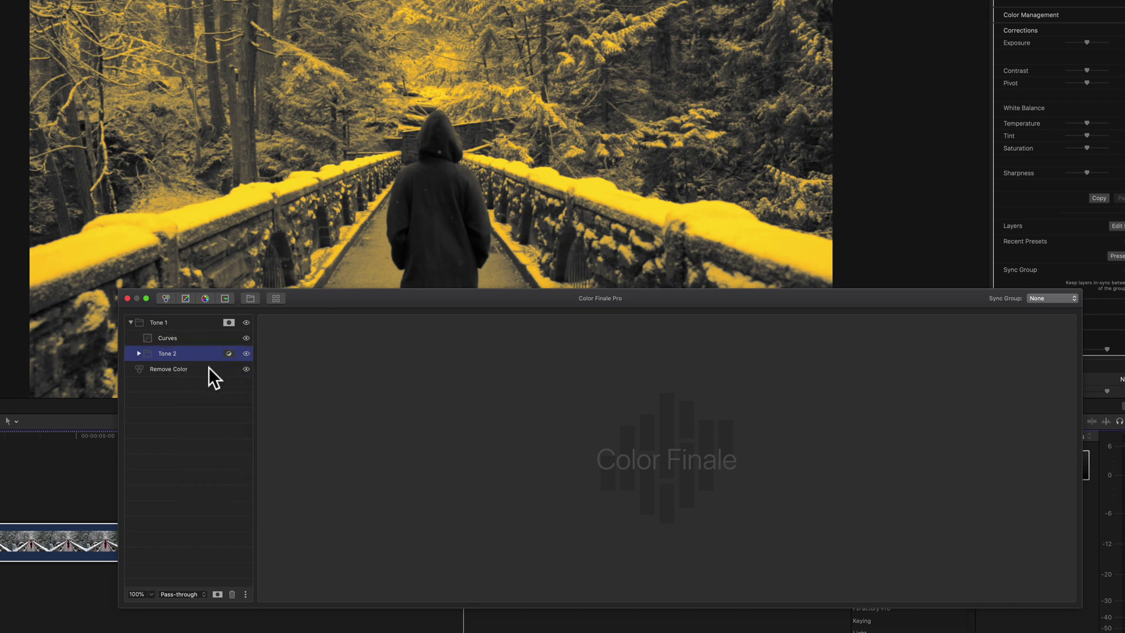
# Add a Curves layer in Tone 2 with the red top lowered and green bowed slightly down.
pyautogui.click(187, 297)
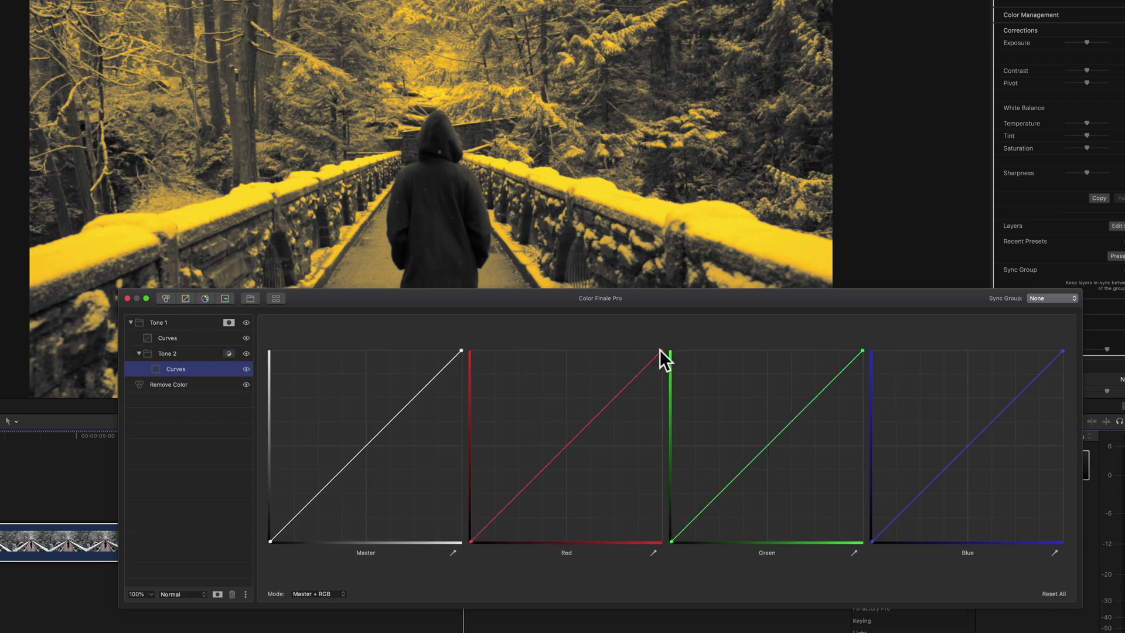
pyautogui.moveTo(660, 350); pyautogui.dragTo(684, 452)
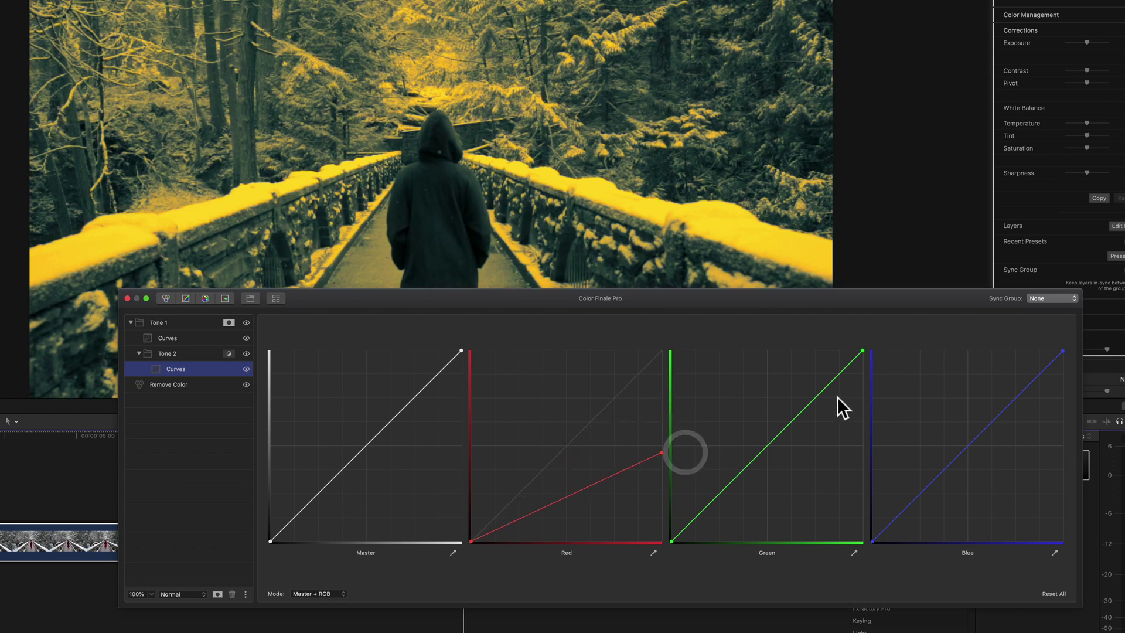
pyautogui.moveTo(817, 394); pyautogui.dragTo(819, 400)
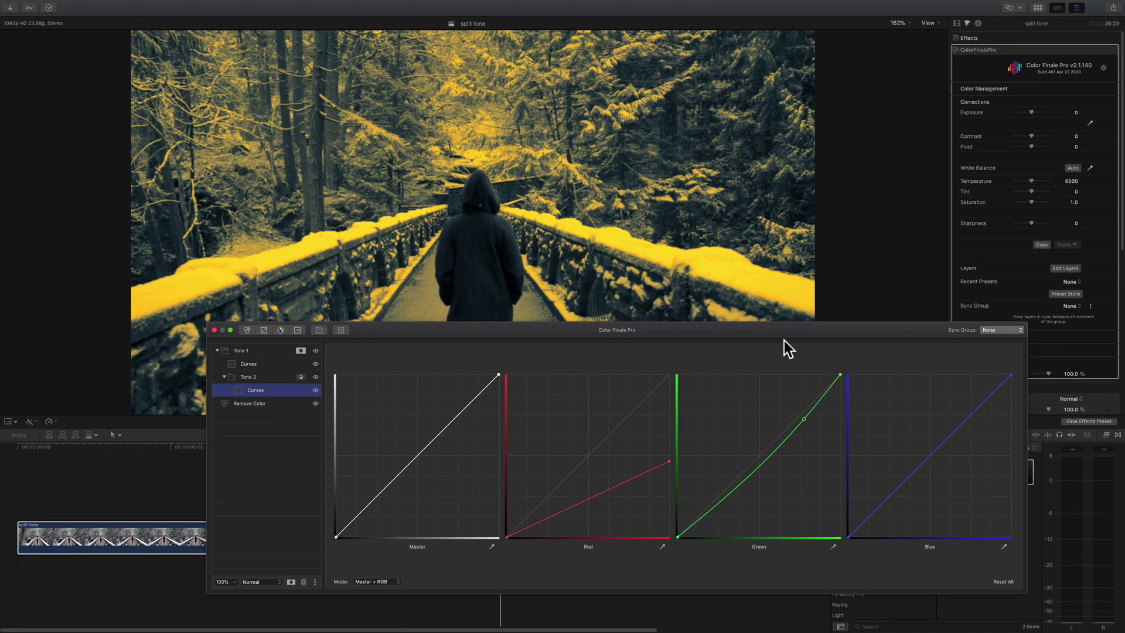
pyautogui.moveTo(796, 305); pyautogui.dragTo(784, 350)
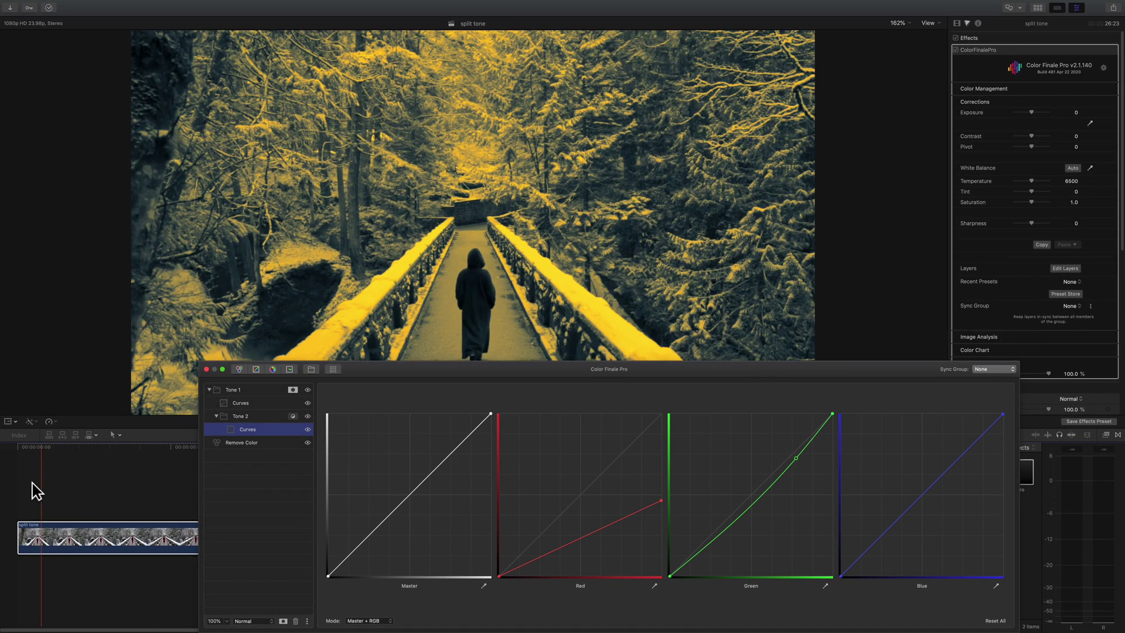
# Play back the split-tone result, then add a masked Color Wheels layer to the motorcycle clip.
pyautogui.click(24, 483)
pyautogui.press('space')
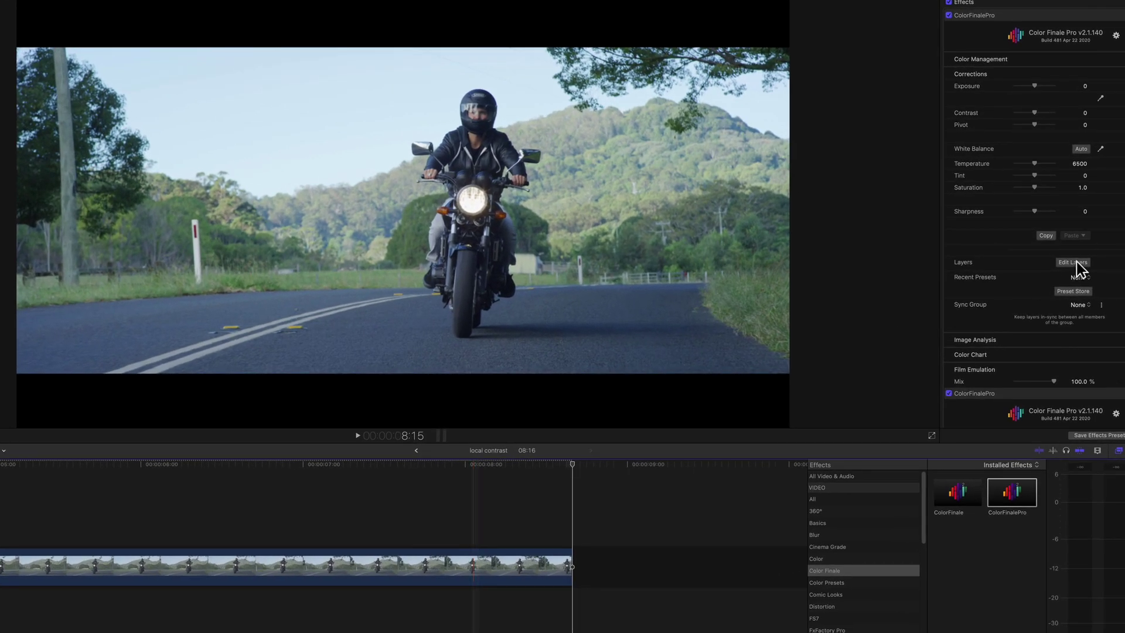
pyautogui.click(1068, 268)
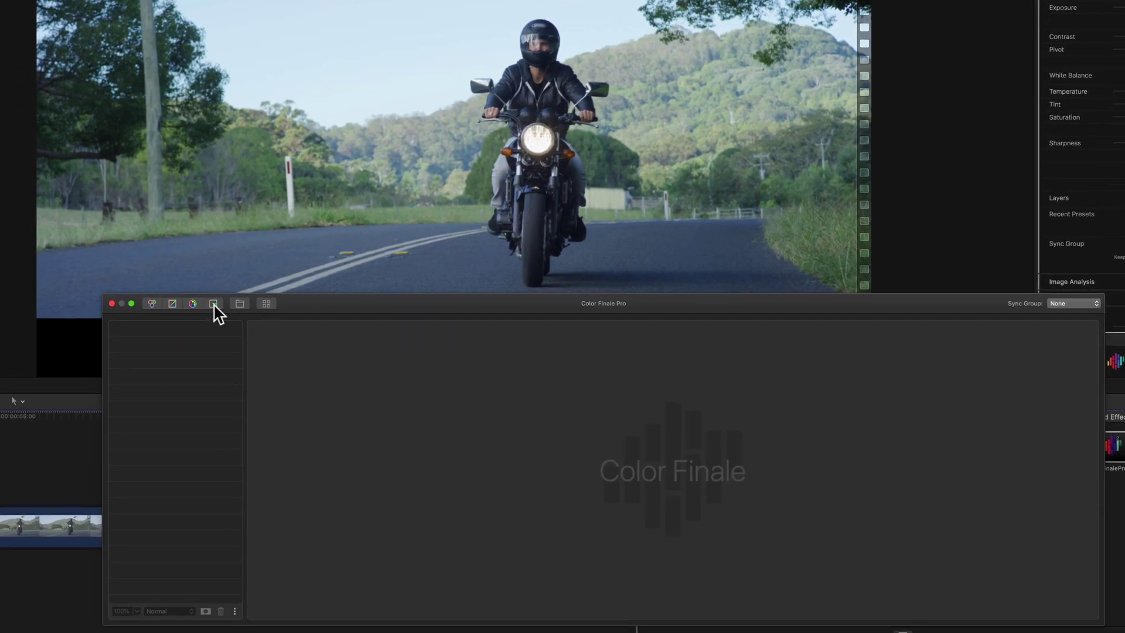
pyautogui.click(152, 304)
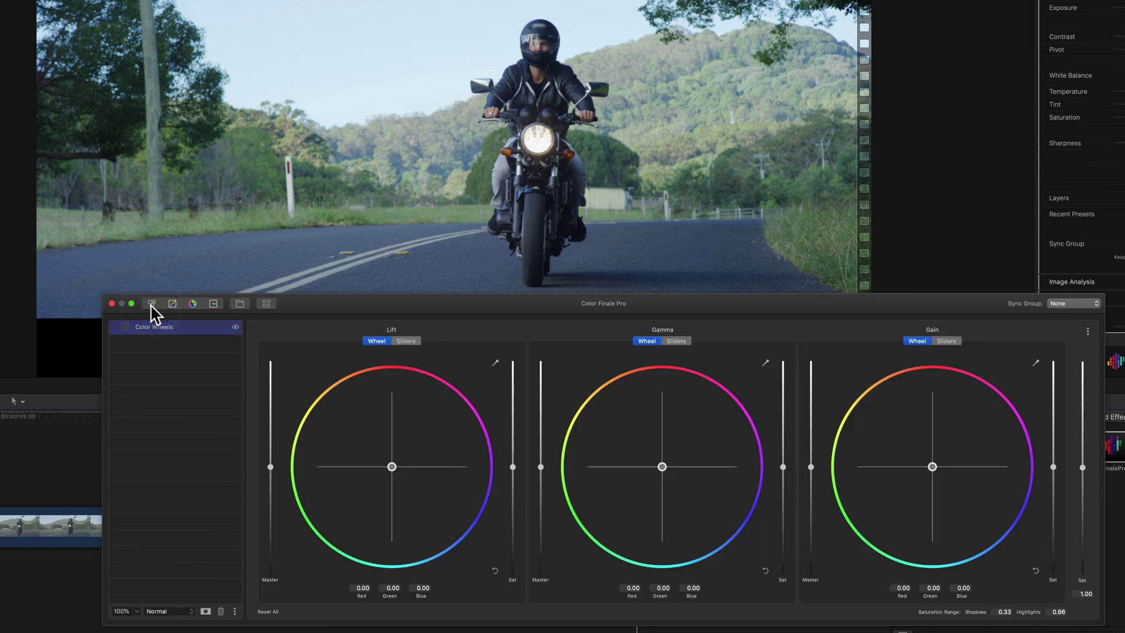
pyautogui.click(206, 611)
# Add a previous-layer Image Mask to the Color Wheels layer with Output Blur 8%, checking it via Show Mask.
pyautogui.click(218, 329)
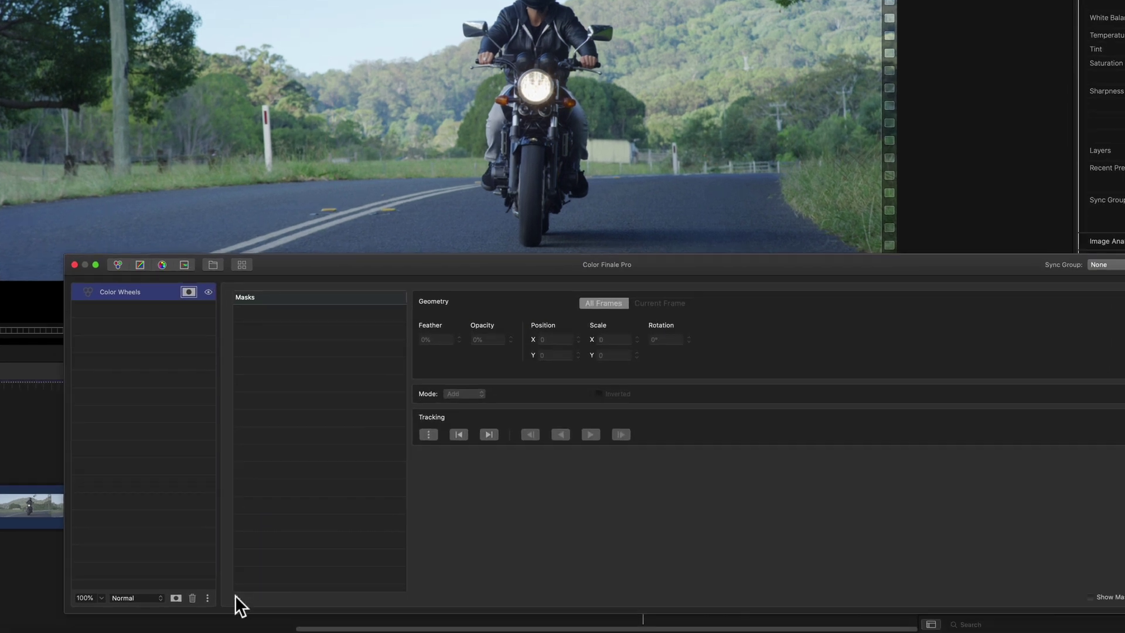
pyautogui.click(260, 611)
pyautogui.click(262, 619)
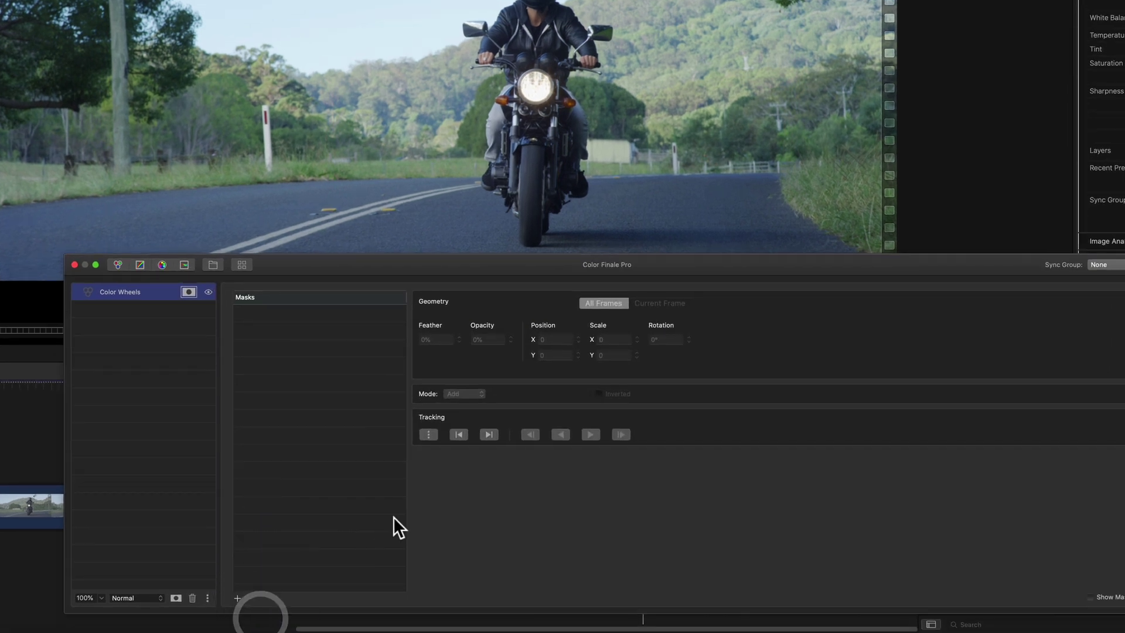
pyautogui.click(571, 457)
pyautogui.click(1054, 594)
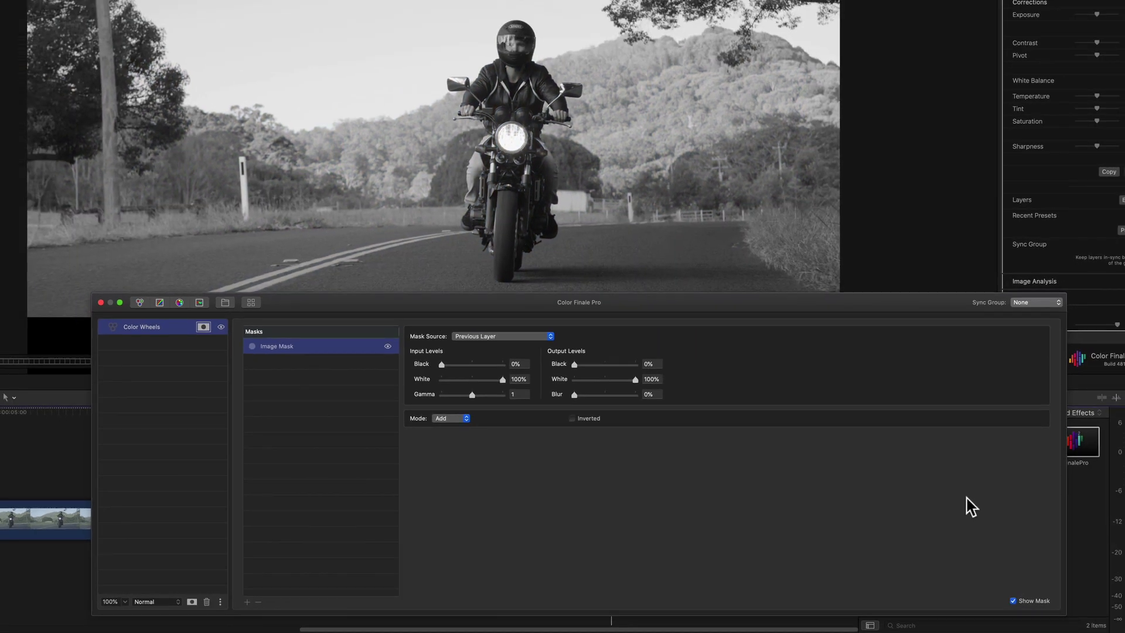
pyautogui.click(573, 394)
pyautogui.moveTo(573, 394); pyautogui.dragTo(577, 395)
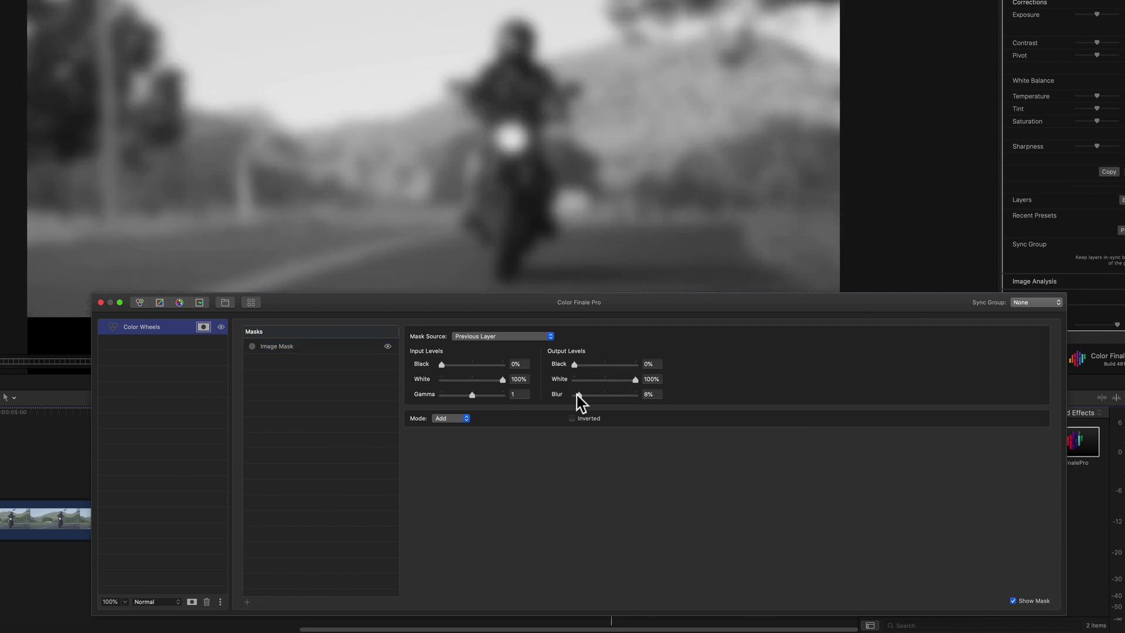
pyautogui.click(1013, 600)
# Warm the masked Lift on the Color Wheels layer to 0.12/0.08/-0.20.
pyautogui.click(167, 325)
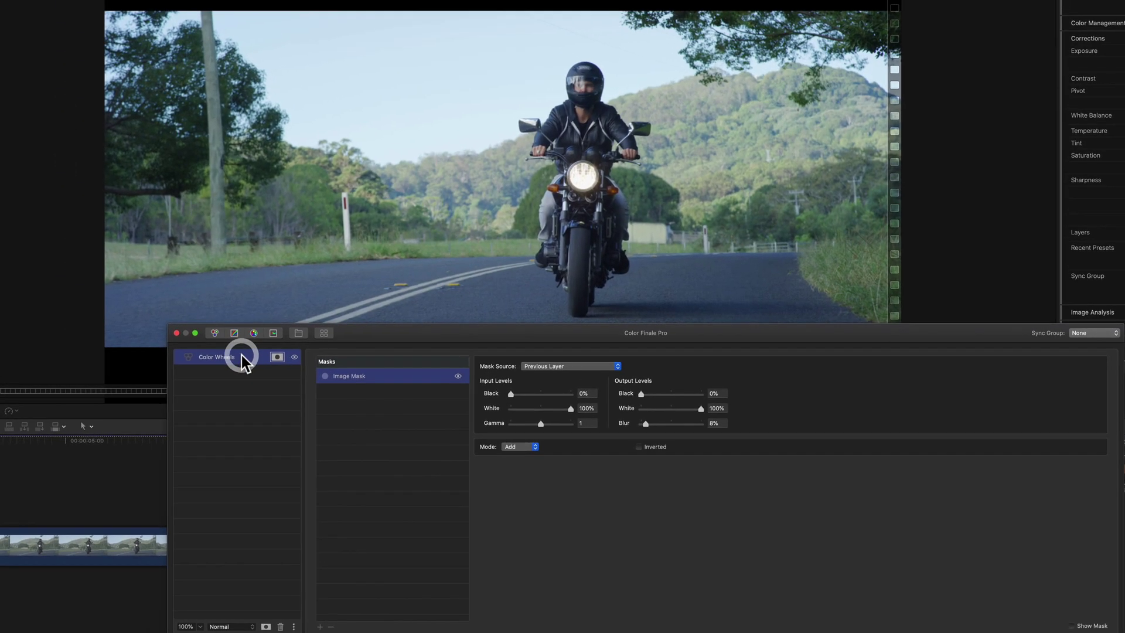
pyautogui.click(278, 357)
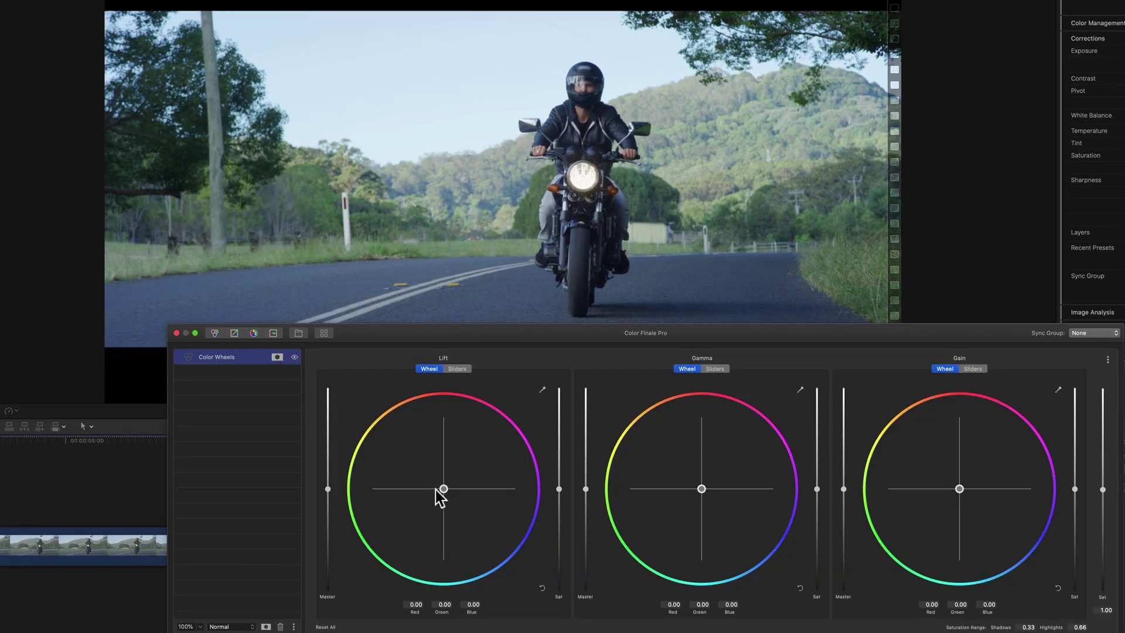
pyautogui.moveTo(444, 488); pyautogui.dragTo(349, 413)
pyautogui.moveTo(420, 470); pyautogui.dragTo(367, 434)
# Lower the Gain master to -0.08 and close the Color Finale Pro editor.
pyautogui.moveTo(843, 490); pyautogui.dragTo(843, 494)
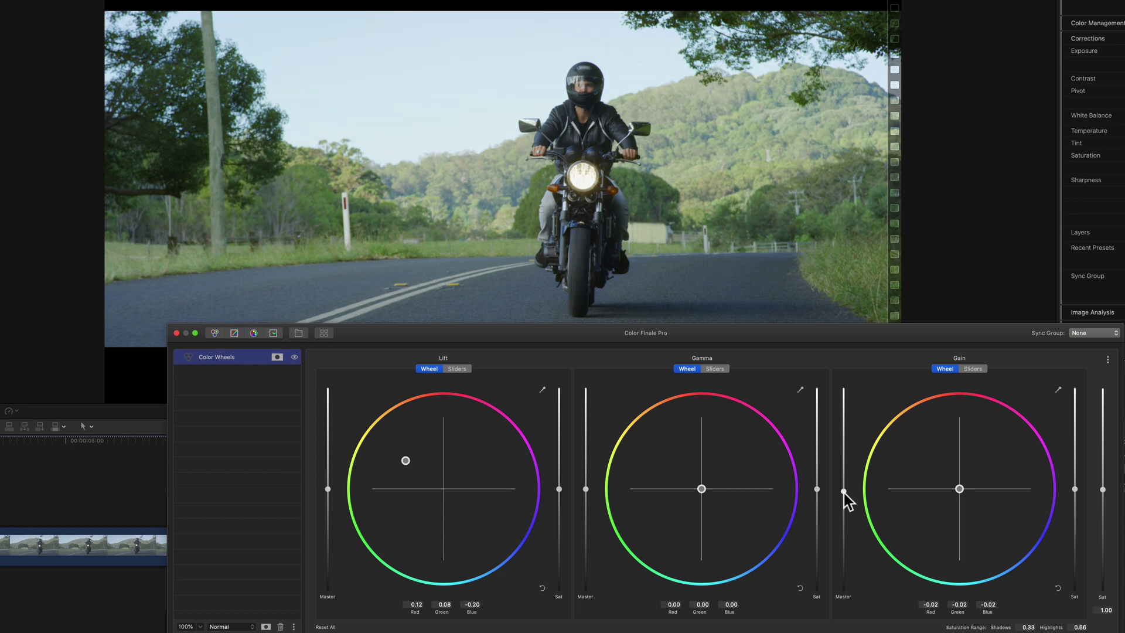
pyautogui.click(843, 497)
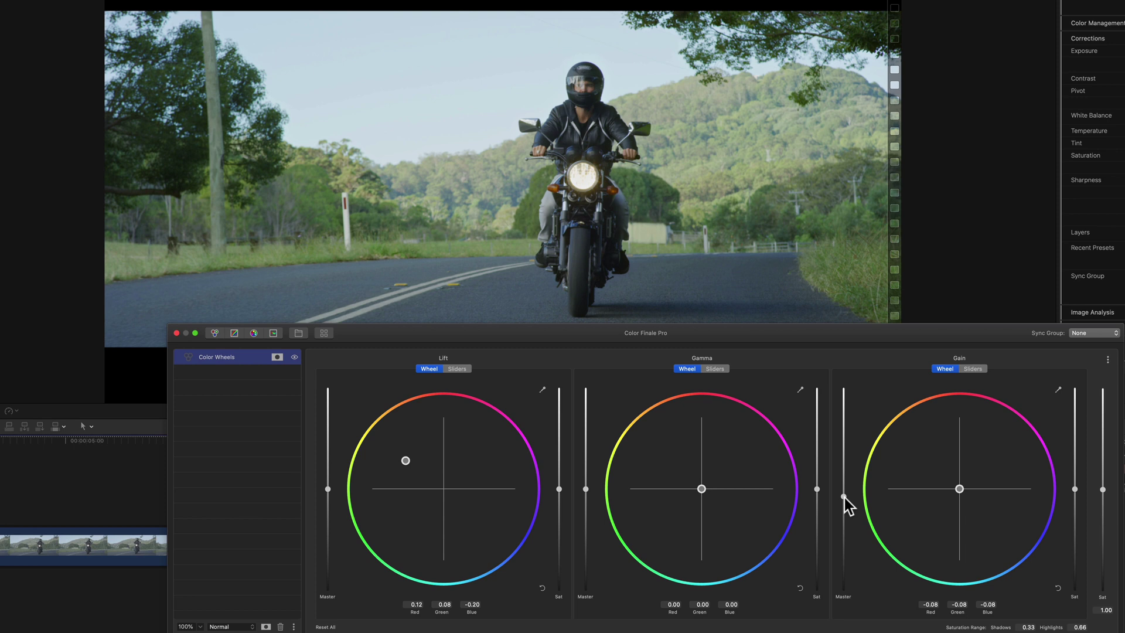
pyautogui.click(177, 333)
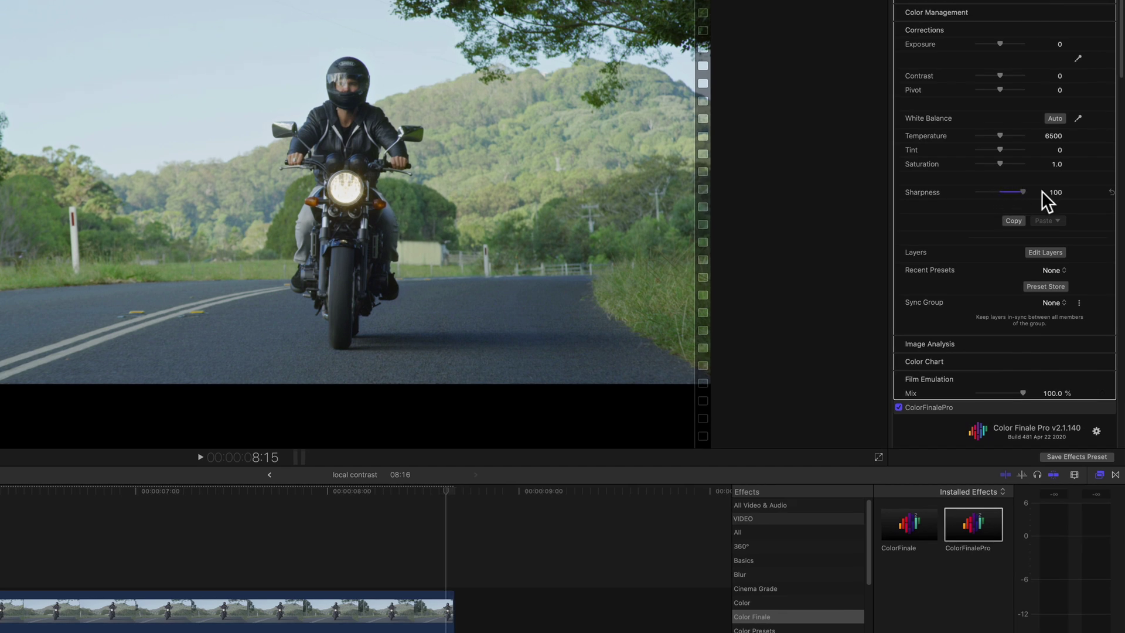
# Show the video scopes as an RGB Parade and reduce the clip's Sharpness from 100 to 20.
pyautogui.moveTo(1041, 191)
pyautogui.mouseDown()
pyautogui.moveTo(879, 195)
pyautogui.moveTo(1063, 196)
pyautogui.mouseUp()
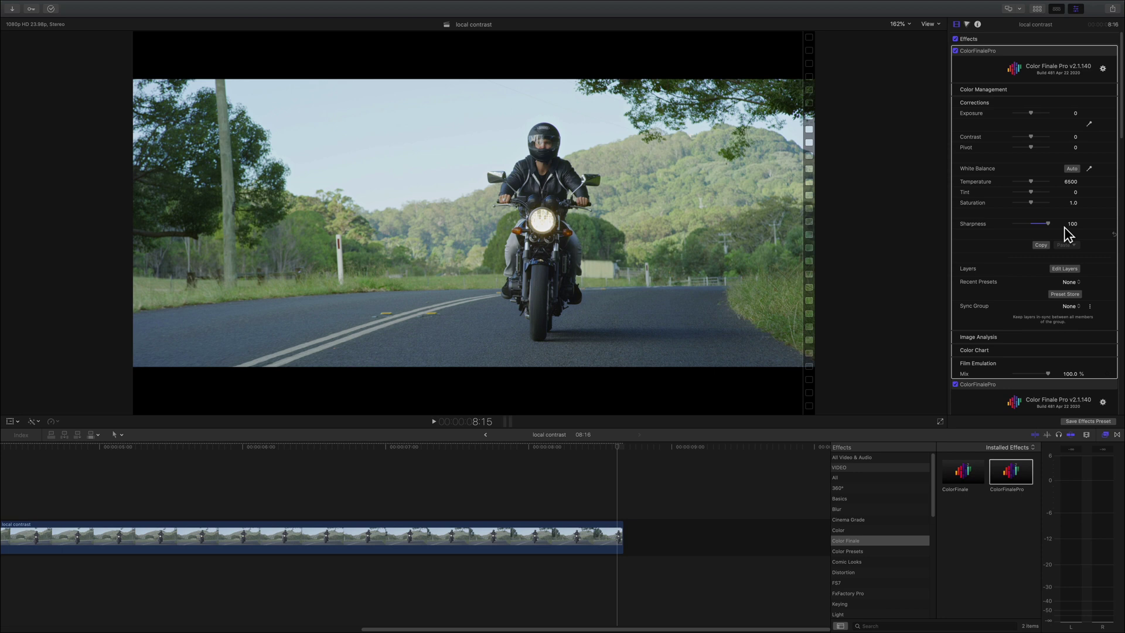
pyautogui.press('super+7')
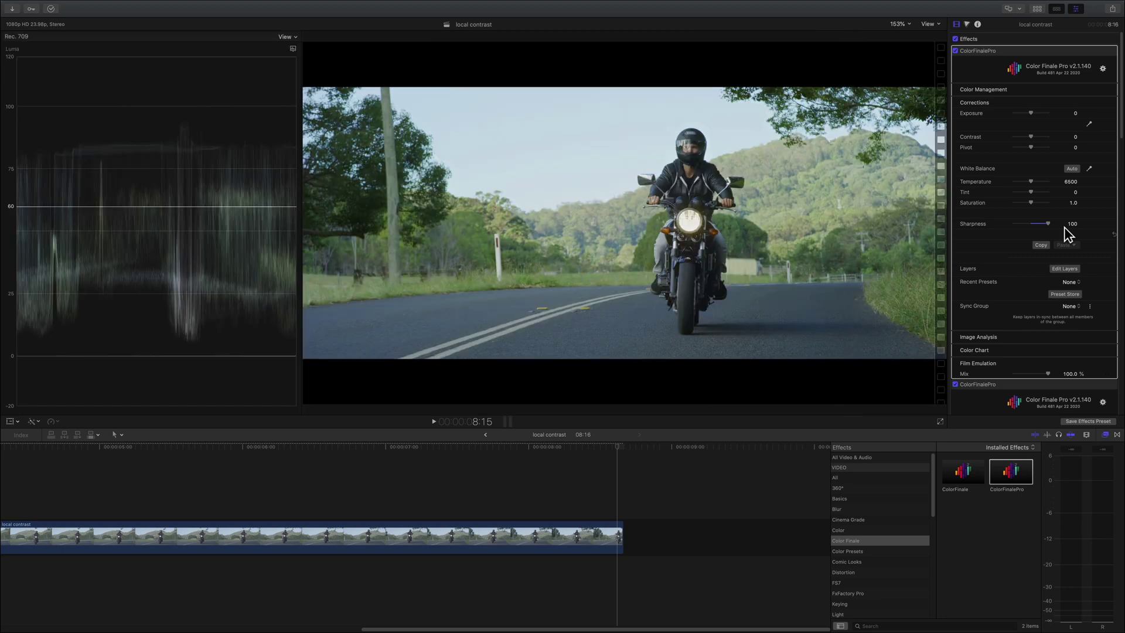
pyautogui.rightClick(208, 196)
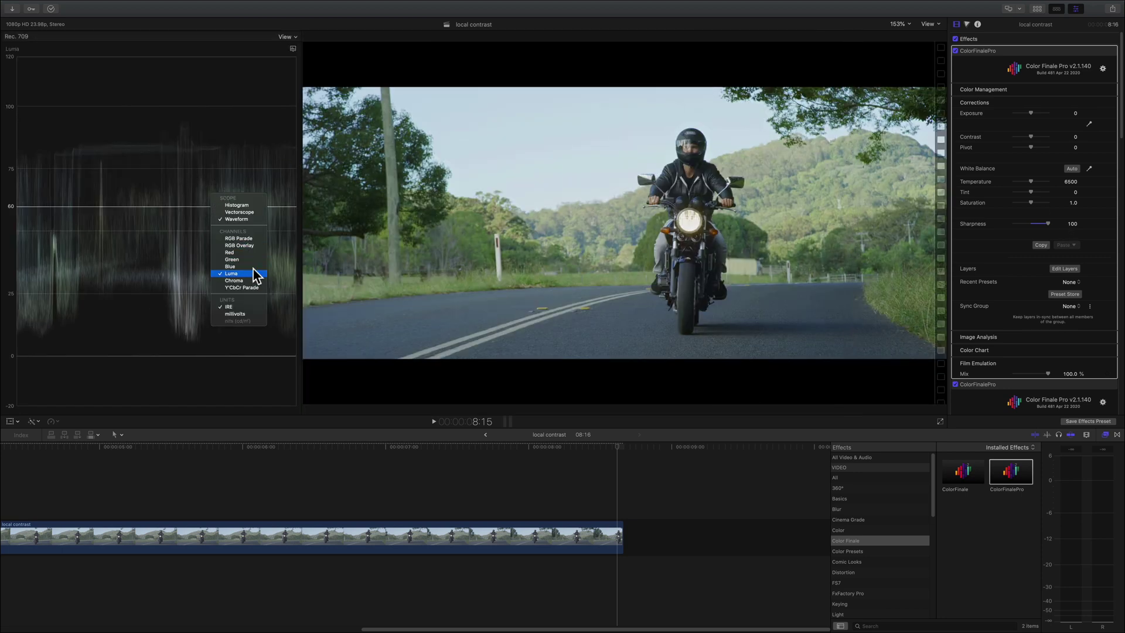
pyautogui.click(253, 238)
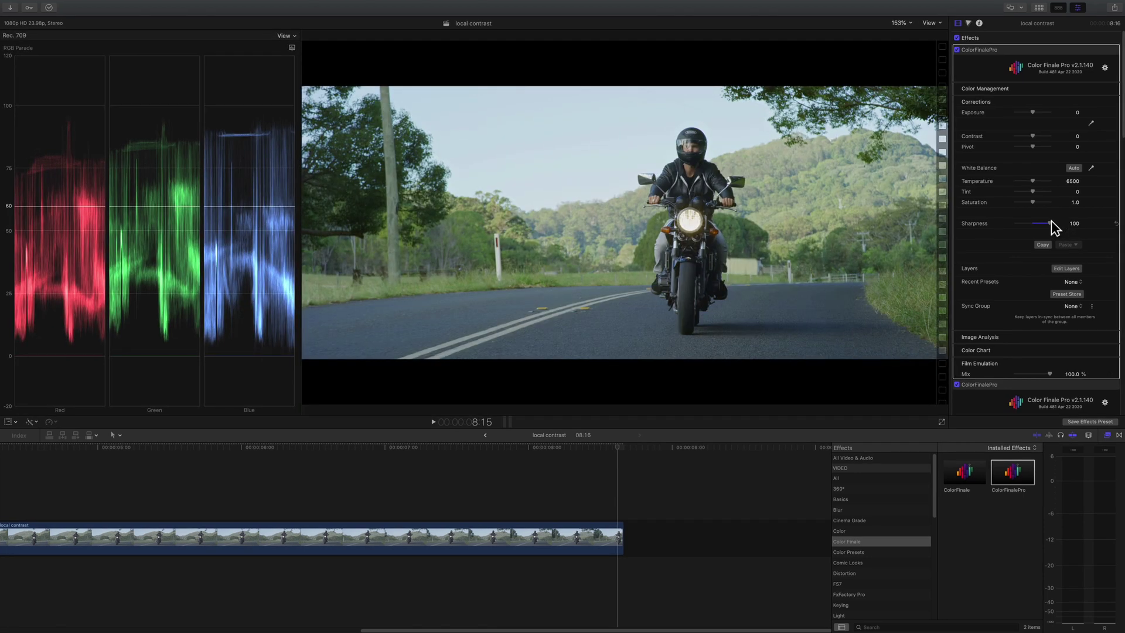
pyautogui.moveTo(1051, 221); pyautogui.dragTo(1023, 224)
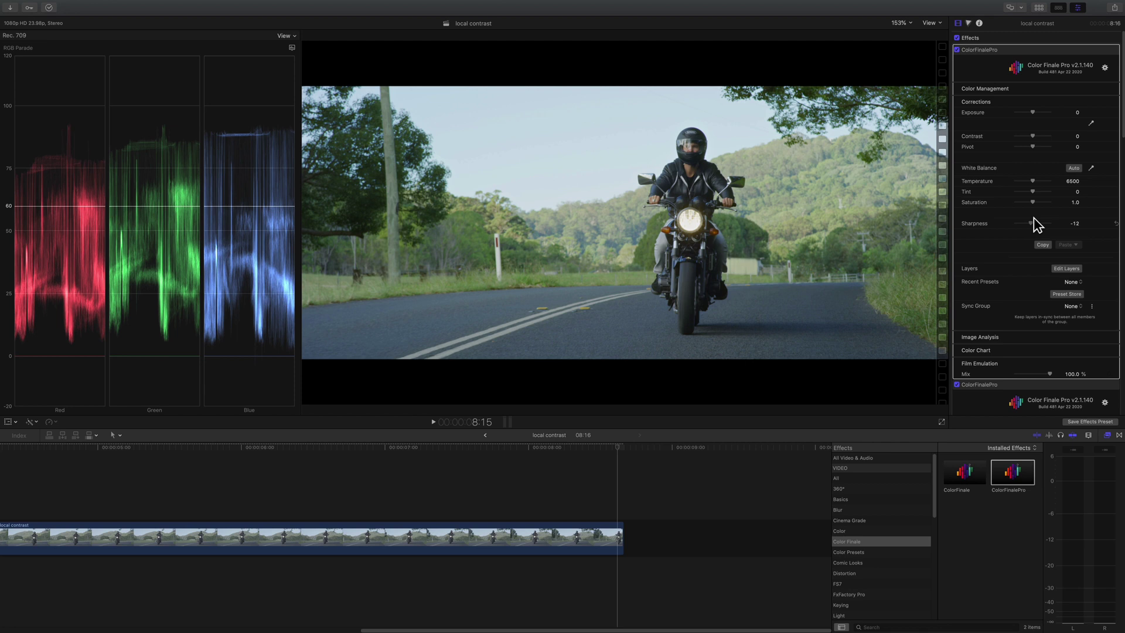
pyautogui.moveTo(1033, 217)
pyautogui.mouseDown()
pyautogui.moveTo(1007, 224)
pyautogui.moveTo(970, 202)
pyautogui.moveTo(1010, 195)
pyautogui.moveTo(1033, 223)
pyautogui.mouseUp()
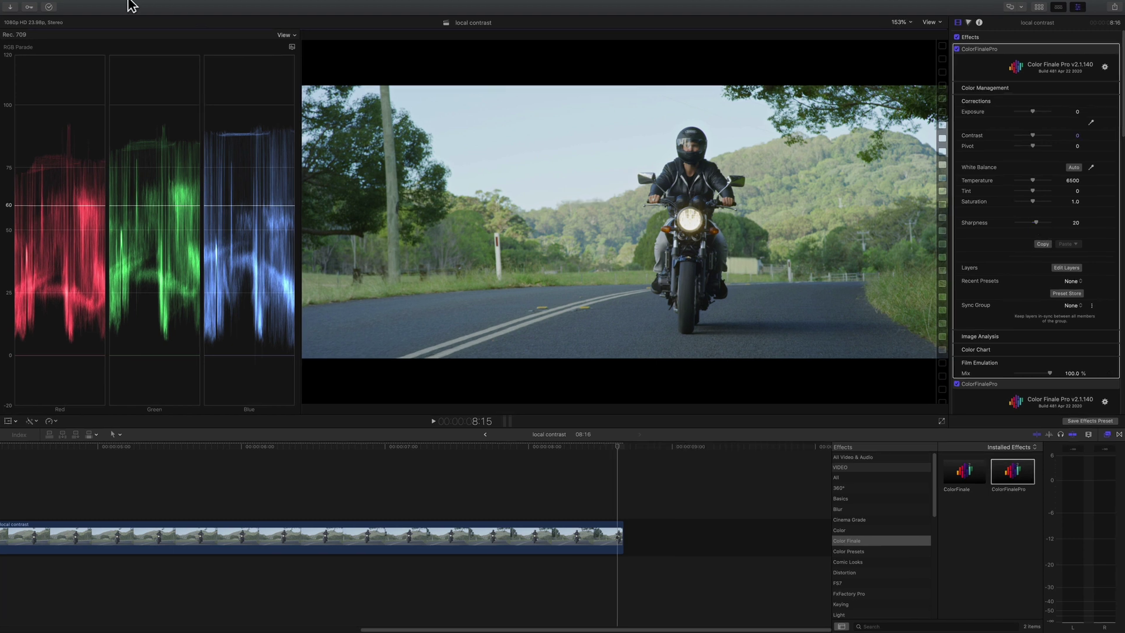
# Open the keyboard Command Editor via Final Cut Pro > Commands > Customize.
pyautogui.click(57, 4)
pyautogui.moveTo(67, 36)
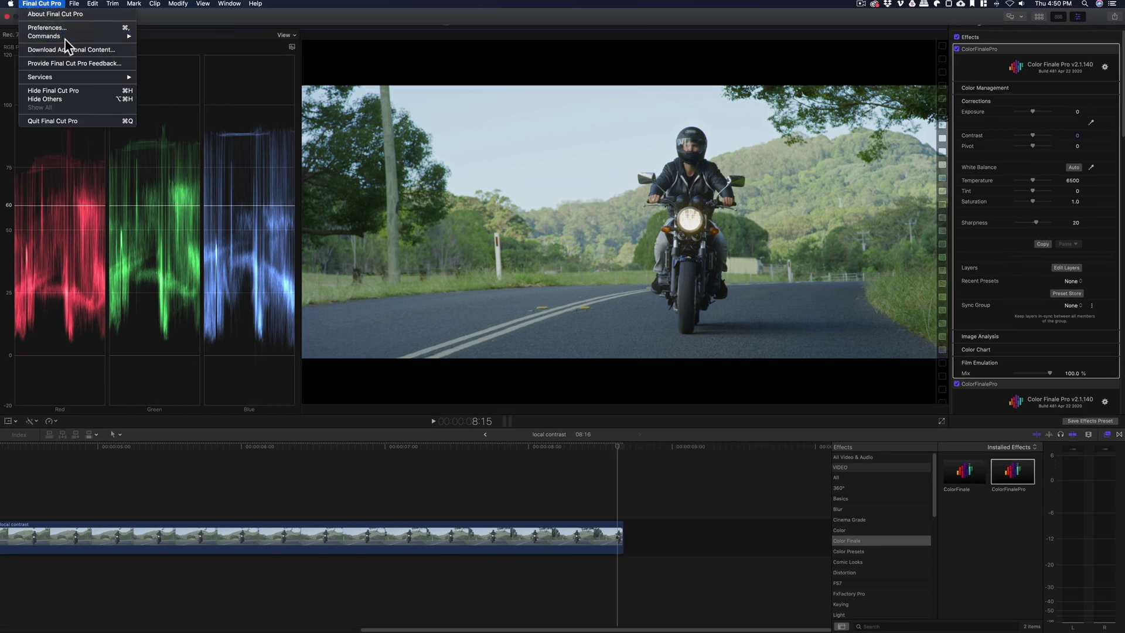
pyautogui.click(164, 36)
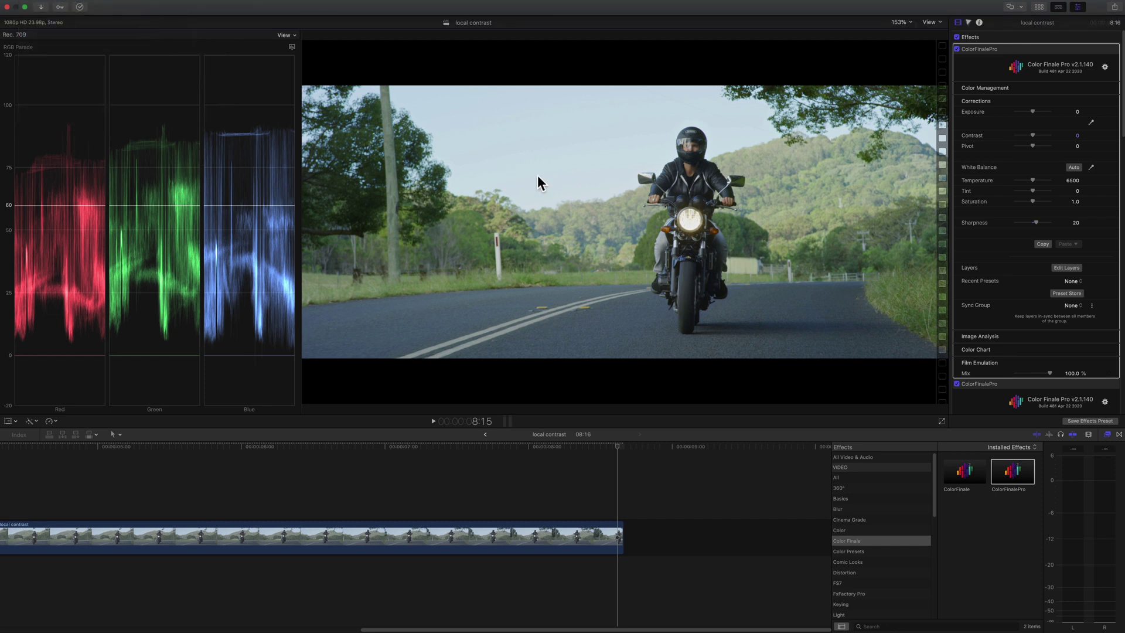